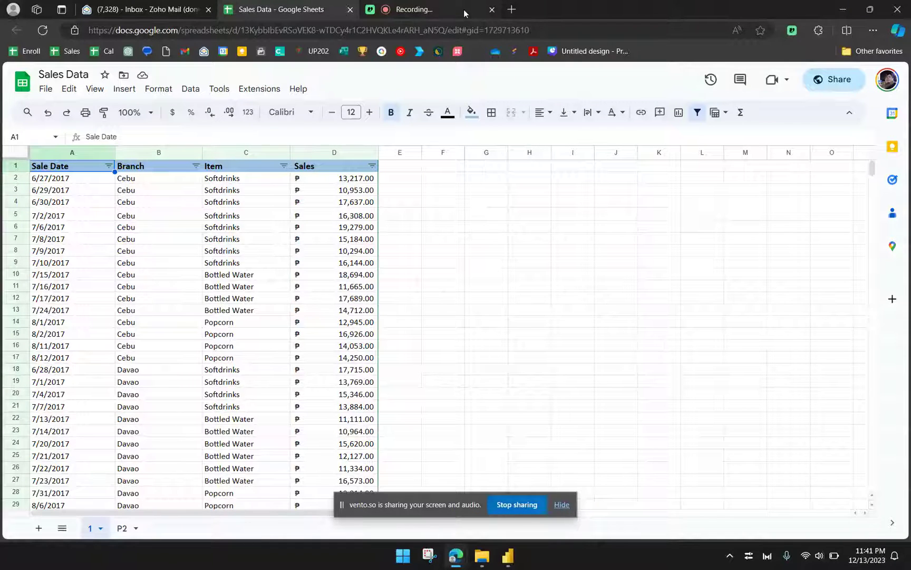
- Close the Zoho Mail tab and copy the Sales Data sheet's URL up to just before /edit
{"action": "left_click", "coordinate": [563, 505]}
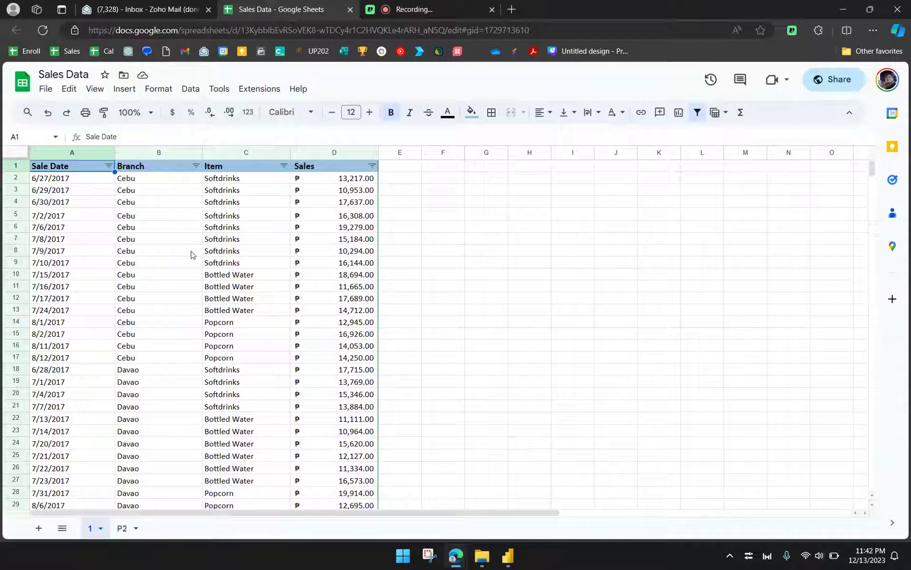
{"action": "left_click", "coordinate": [208, 9]}
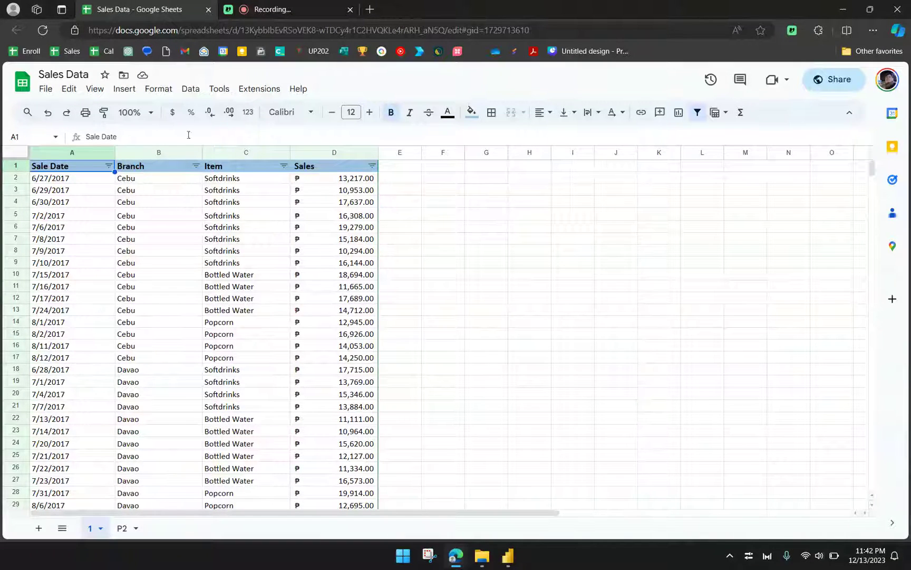
{"action": "left_click", "coordinate": [444, 30]}
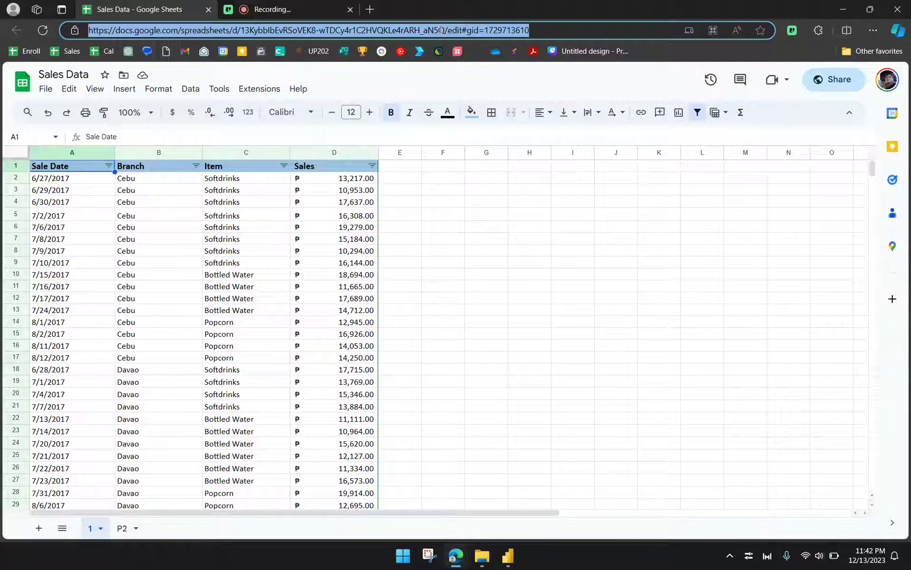
{"action": "left_click", "coordinate": [444, 30]}
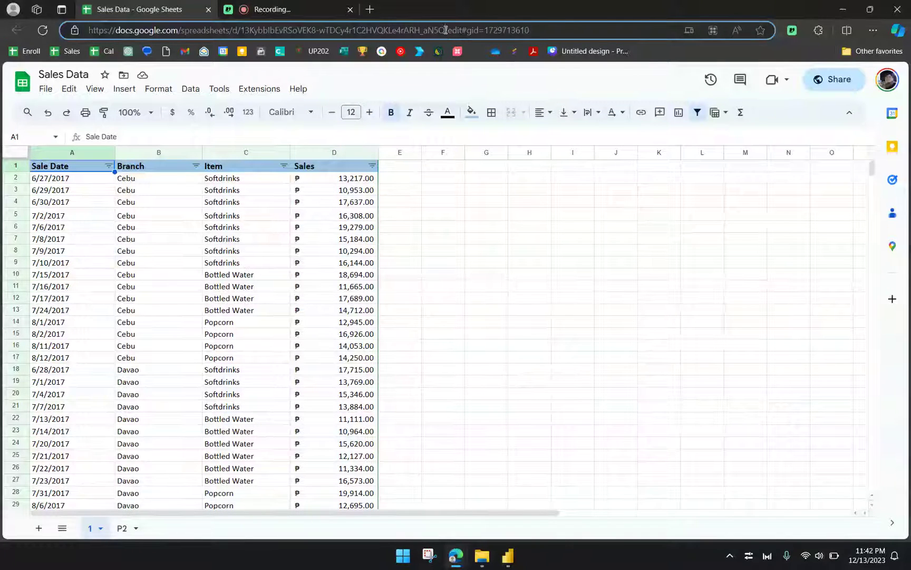
{"action": "left_click_drag", "start_coordinate": [446, 30], "coordinate": [50, 33]}
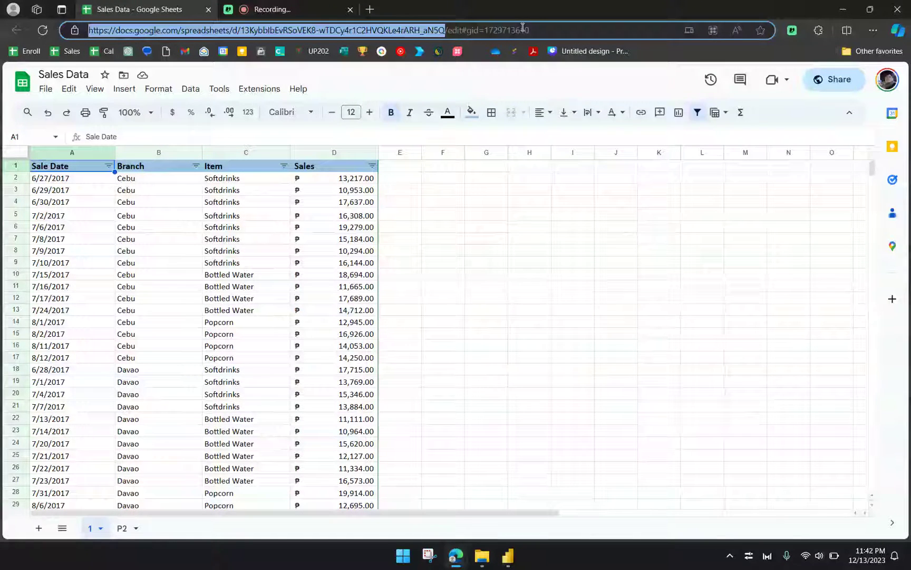
{"action": "right_click", "coordinate": [422, 31]}
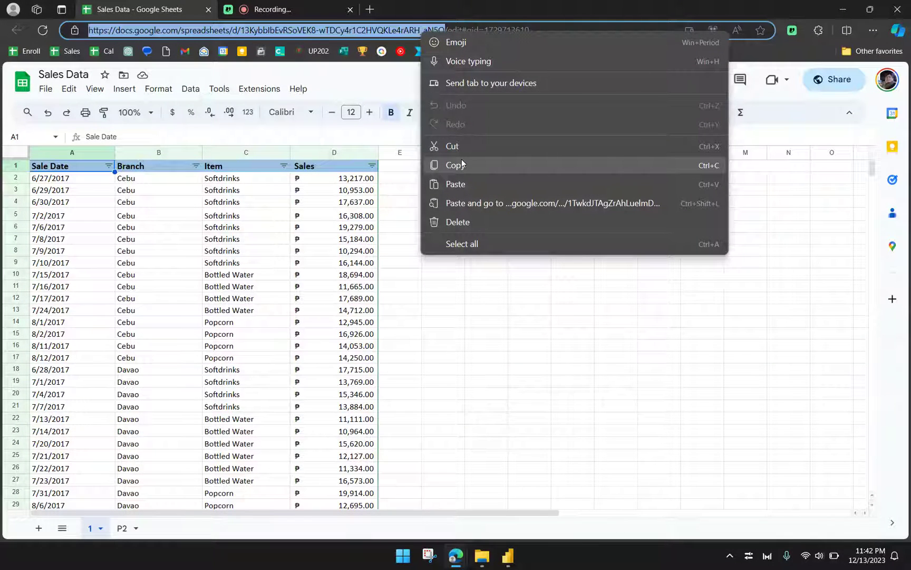
{"action": "left_click", "coordinate": [461, 164]}
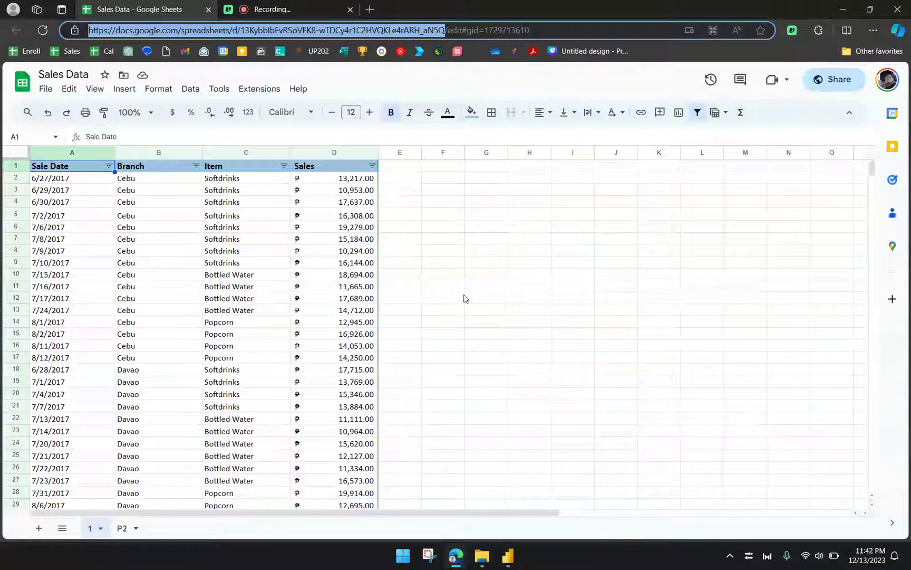
- Cancel the 'Unable to connect' error in Power BI Desktop and bring up Get data > More
{"action": "left_click", "coordinate": [509, 560]}
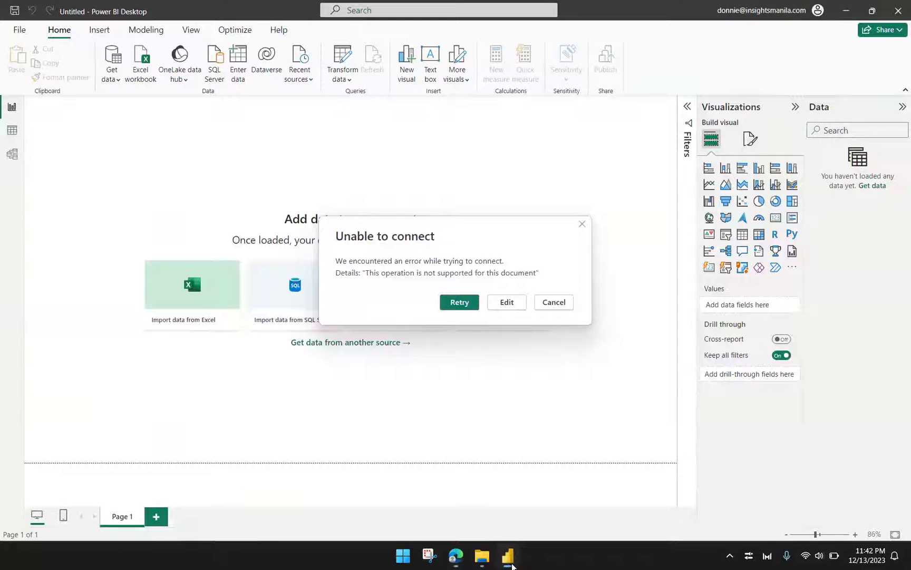
{"action": "left_click", "coordinate": [555, 304]}
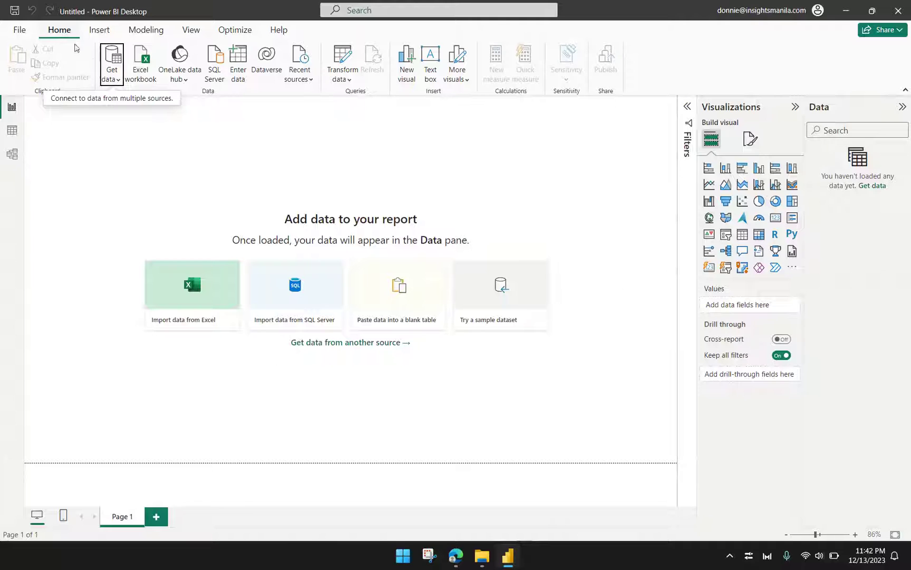
{"action": "left_click", "coordinate": [112, 79]}
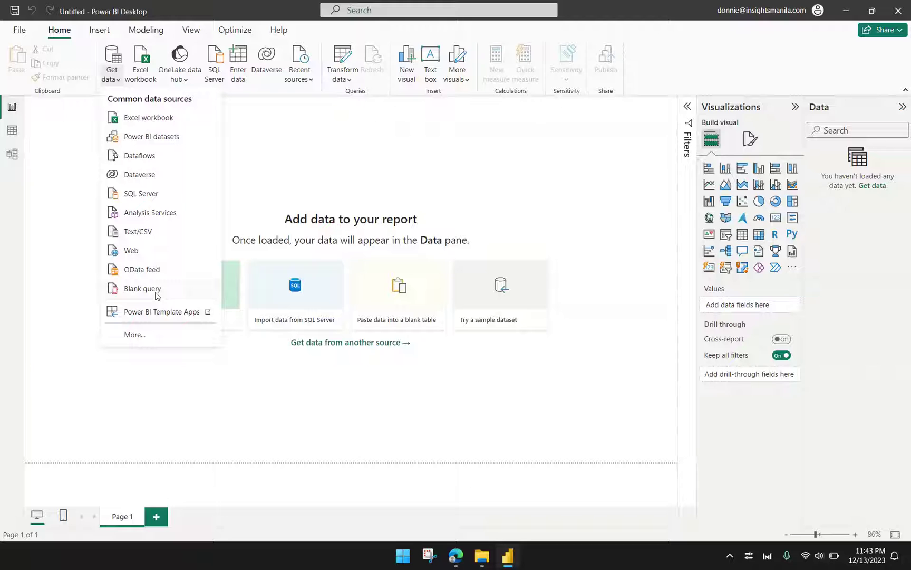
{"action": "left_click", "coordinate": [138, 334]}
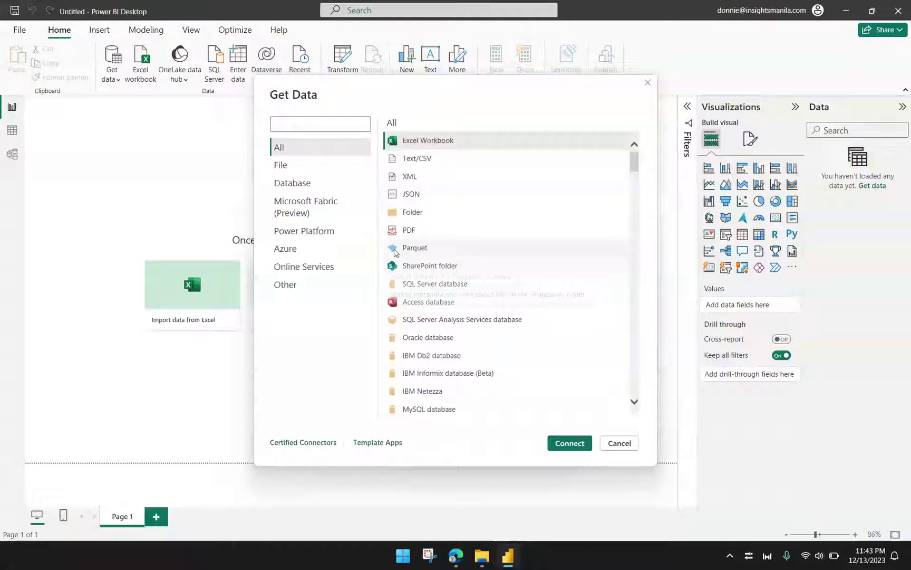
- Search the connectors for 'google' and connect with the Google Sheets connector
{"action": "scroll", "coordinate": [635, 305], "scroll_direction": "down", "scroll_amount": 10}
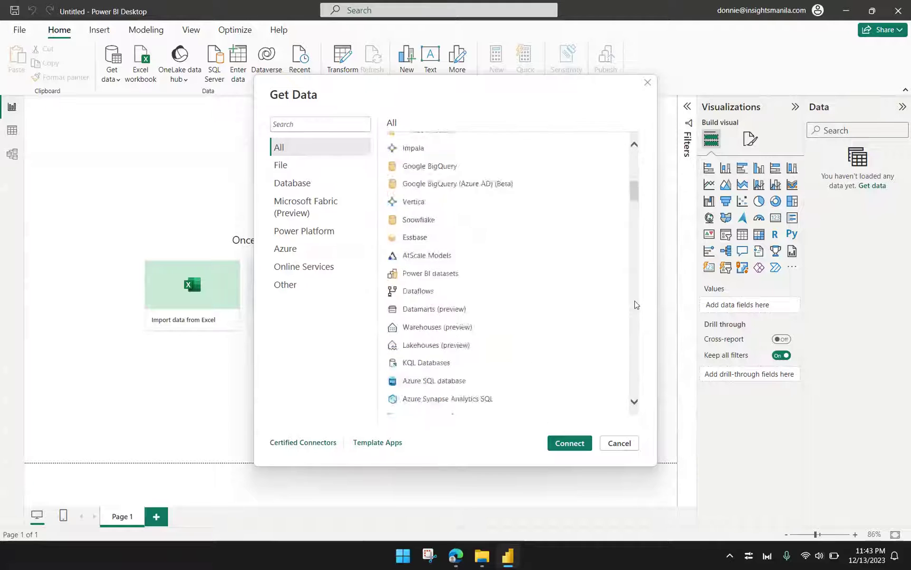
{"action": "scroll", "coordinate": [635, 305], "scroll_direction": "down", "scroll_amount": 5}
{"action": "scroll", "coordinate": [635, 304], "scroll_direction": "down", "scroll_amount": 5}
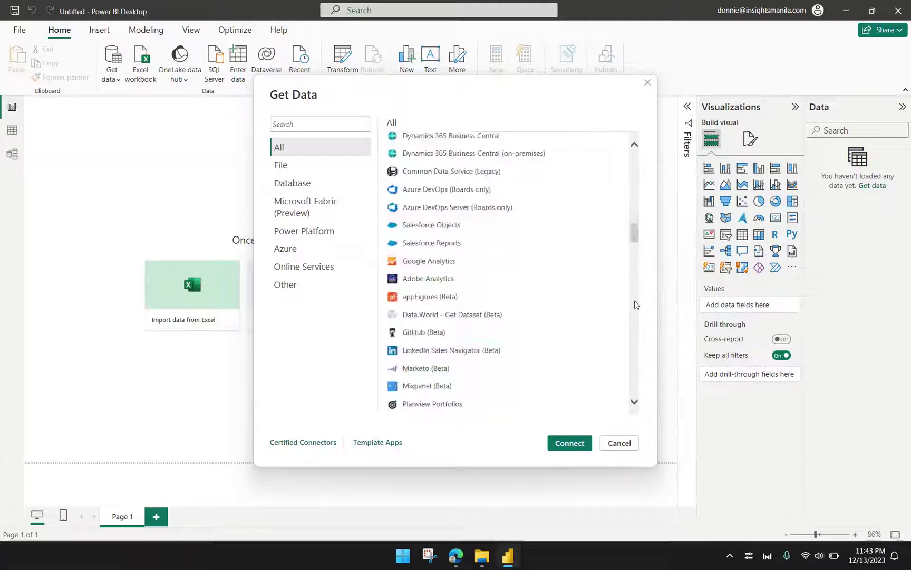
{"action": "scroll", "coordinate": [635, 305], "scroll_direction": "down", "scroll_amount": 15}
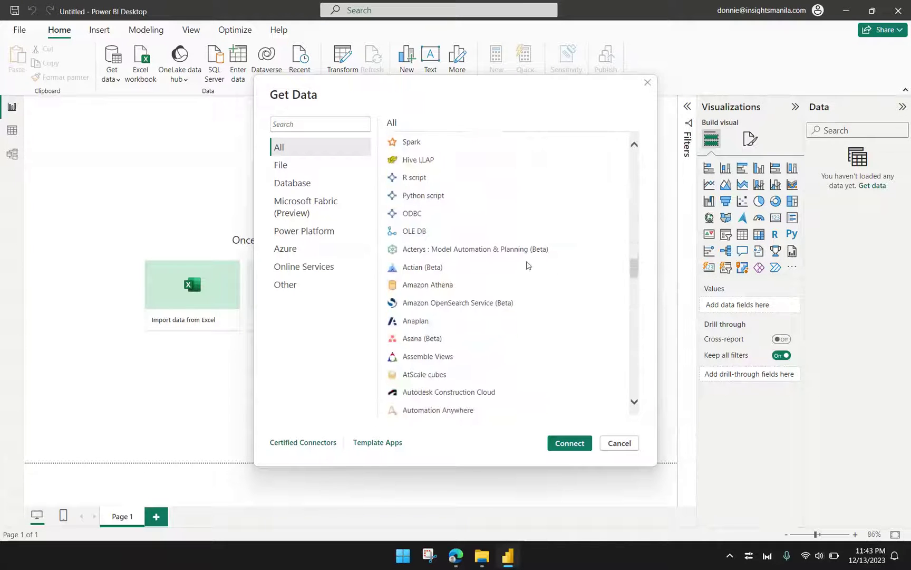
{"action": "left_click", "coordinate": [292, 127]}
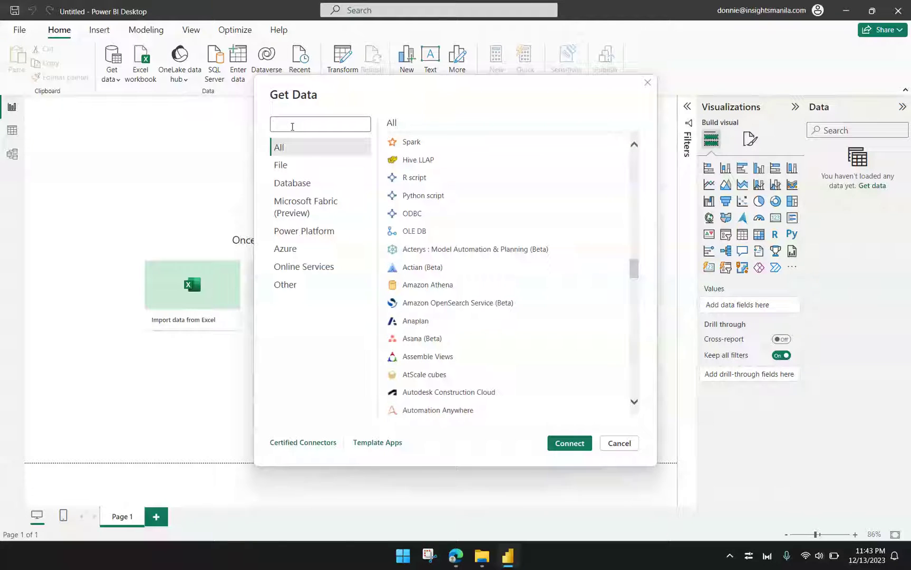
{"action": "type", "text": "google"}
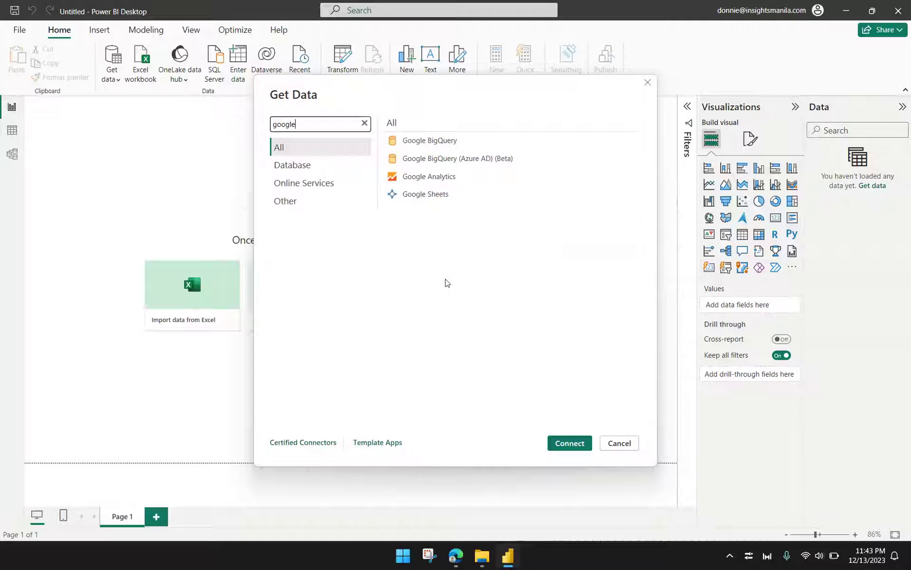
{"action": "left_click", "coordinate": [430, 200]}
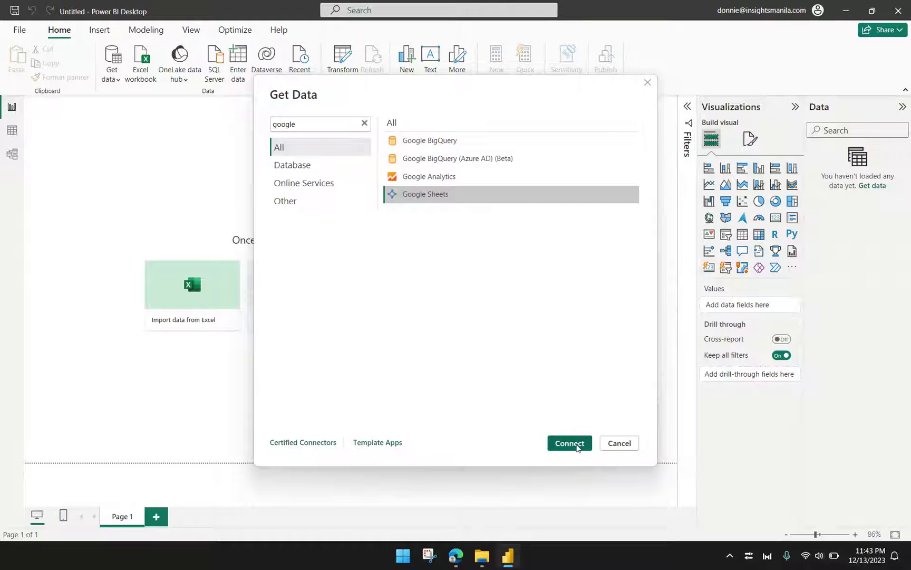
{"action": "left_click", "coordinate": [570, 443]}
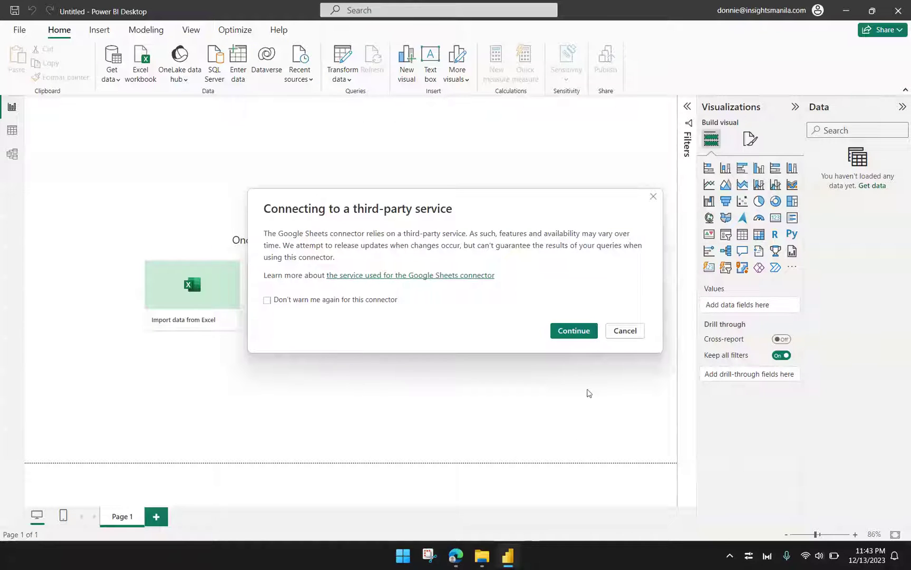
- Accept the third-party warning, paste the copied URL as the Google Sheet URL, and begin Google sign-in
{"action": "left_click", "coordinate": [581, 332]}
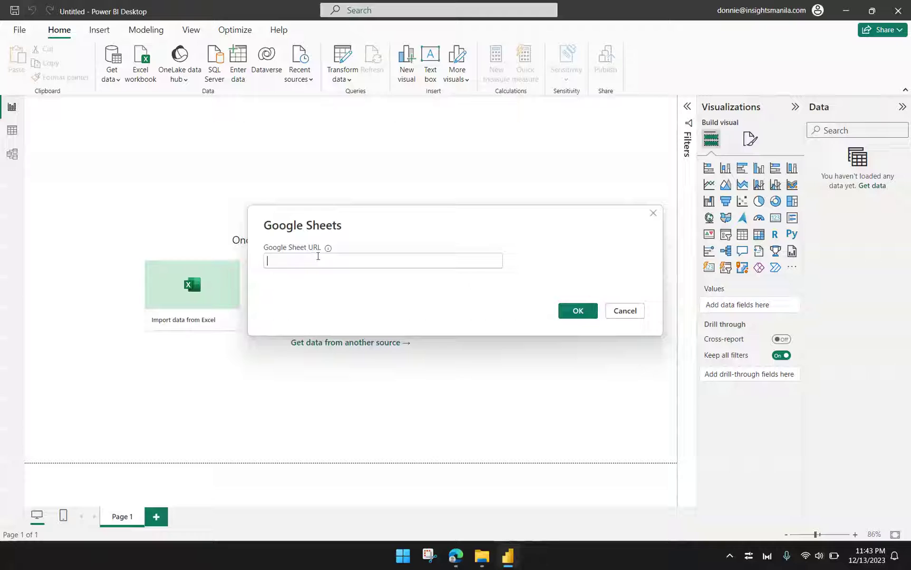
{"action": "right_click", "coordinate": [320, 258]}
{"action": "left_click", "coordinate": [349, 311]}
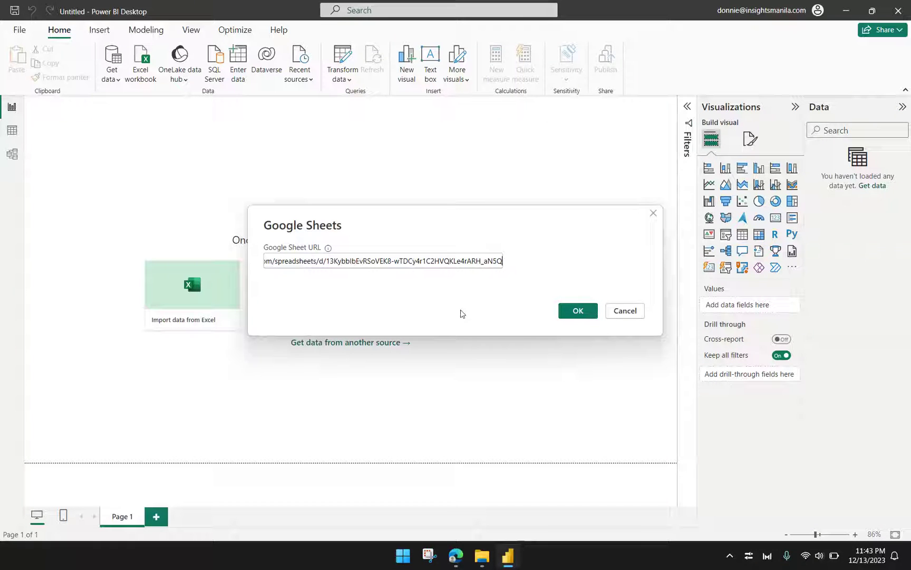
{"action": "left_click", "coordinate": [566, 312]}
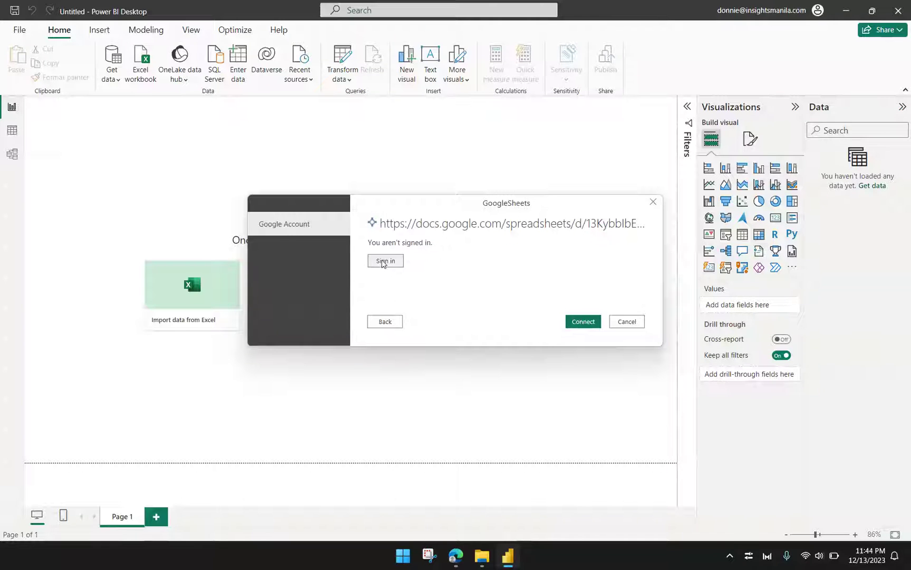
{"action": "left_click", "coordinate": [383, 262]}
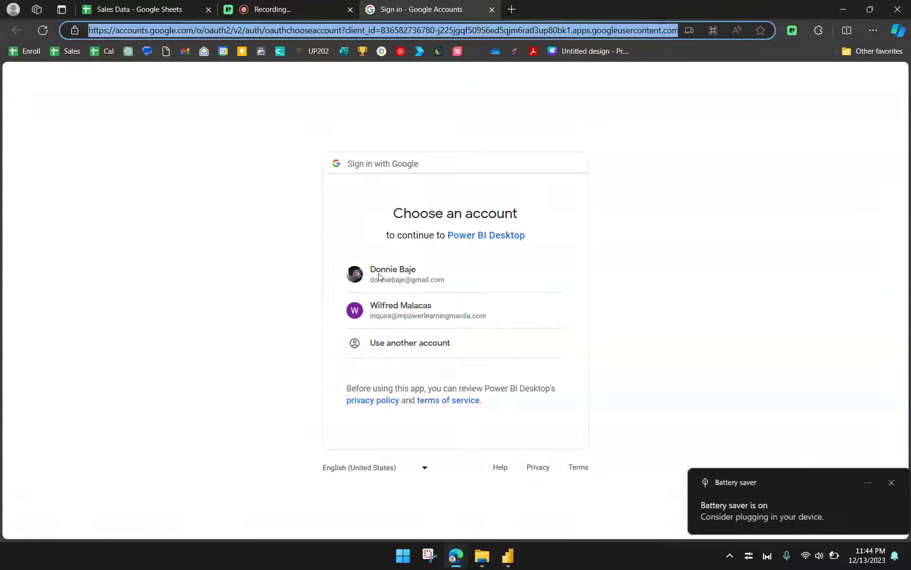
- Dismiss the battery notification, pick the Google account, and return to Power BI Desktop
{"action": "left_click", "coordinate": [885, 484]}
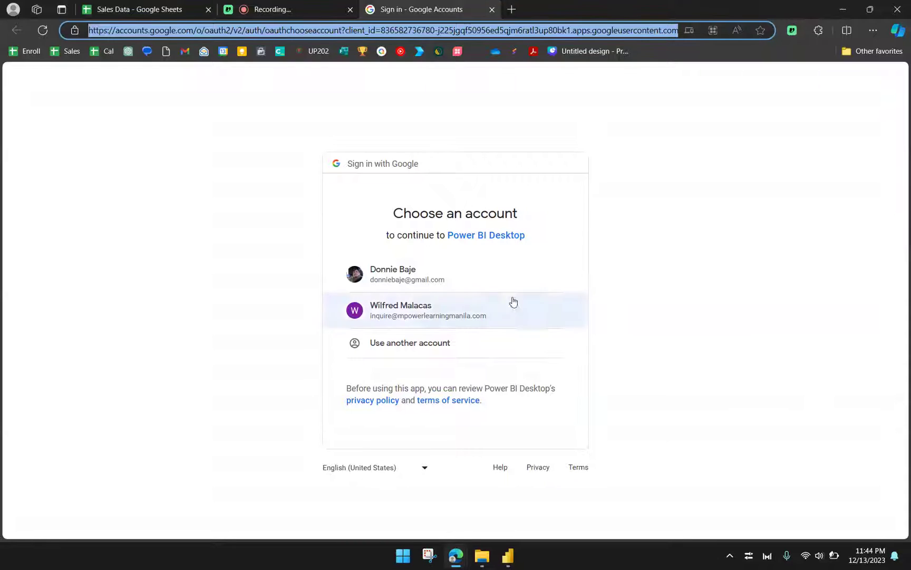
{"action": "left_click", "coordinate": [443, 273]}
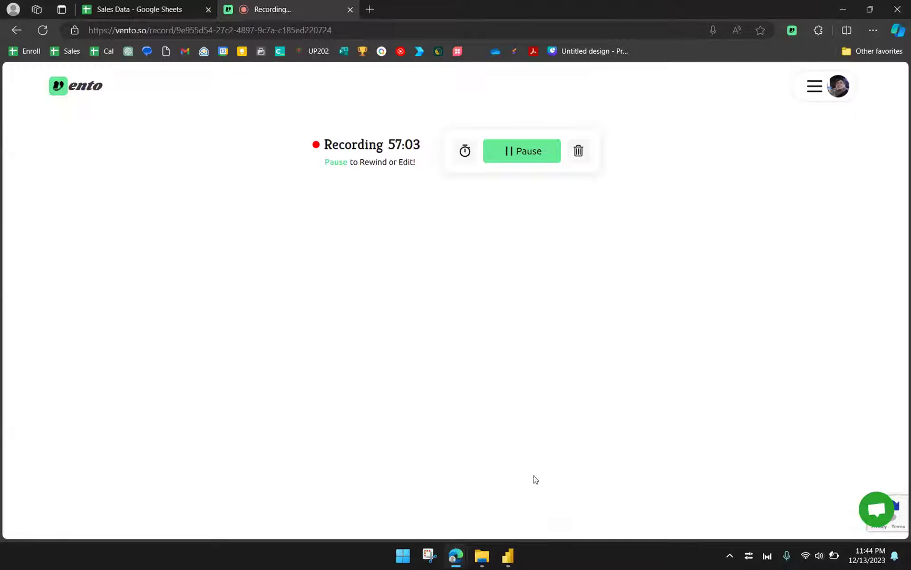
{"action": "left_click", "coordinate": [513, 555]}
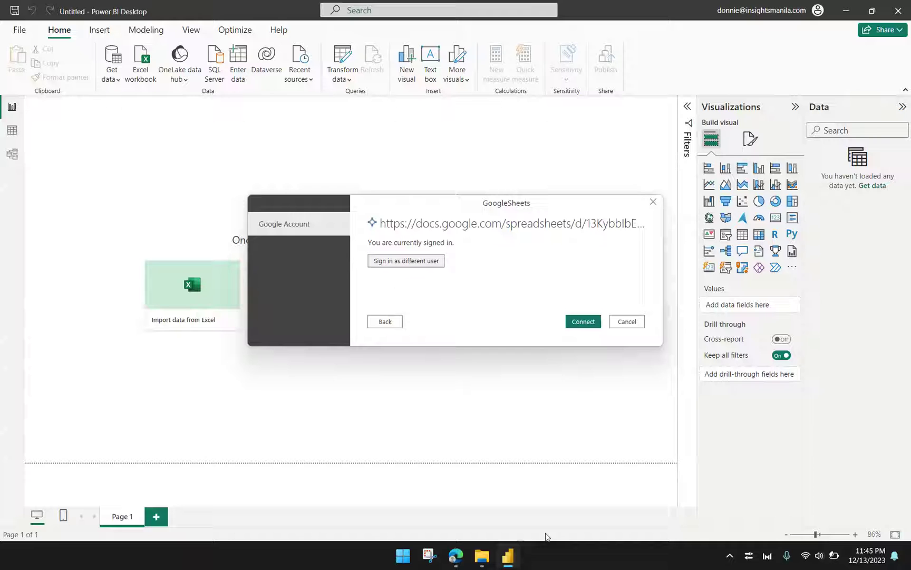
- Connect with the signed-in account and preview sheets 1, P2 and X3 in the Navigator
{"action": "left_click", "coordinate": [580, 323]}
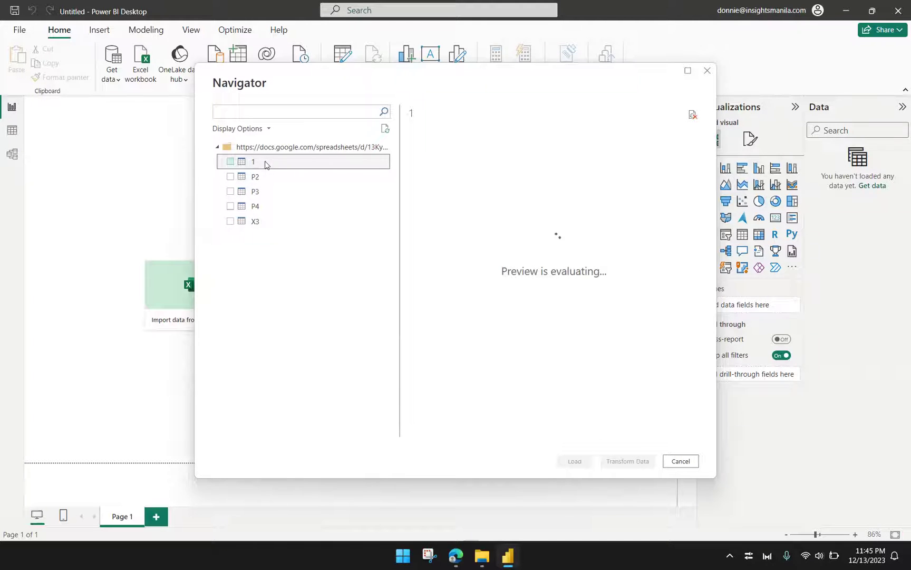
{"action": "left_click", "coordinate": [273, 180]}
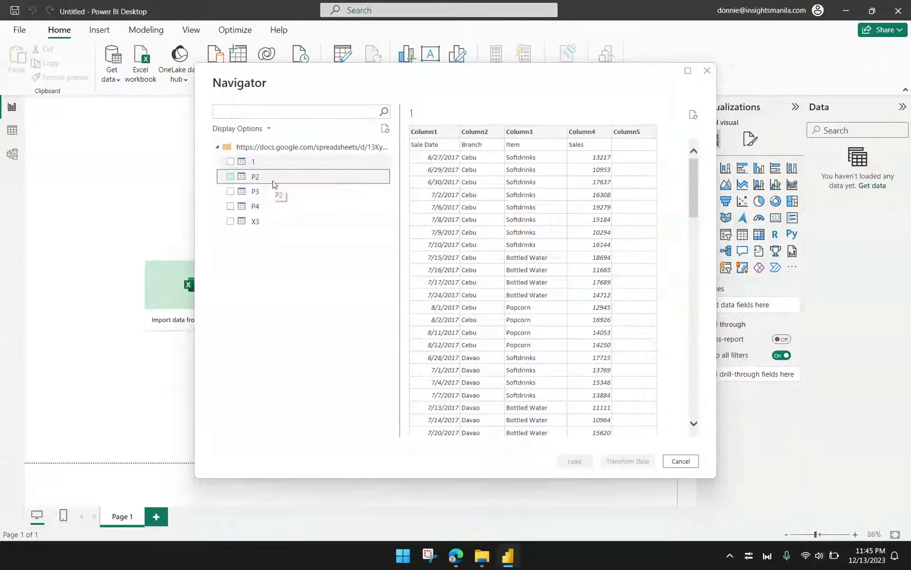
{"action": "left_click", "coordinate": [274, 163]}
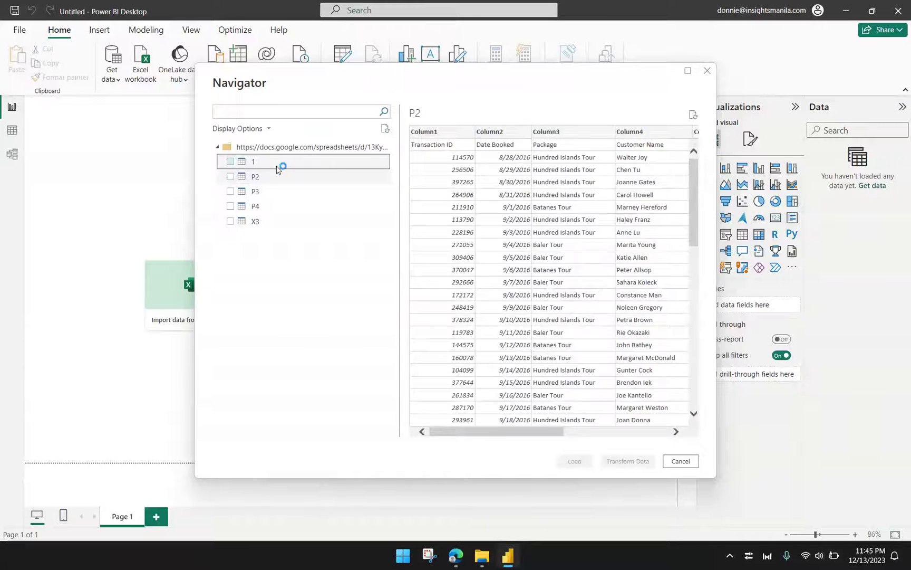
{"action": "left_click", "coordinate": [274, 181]}
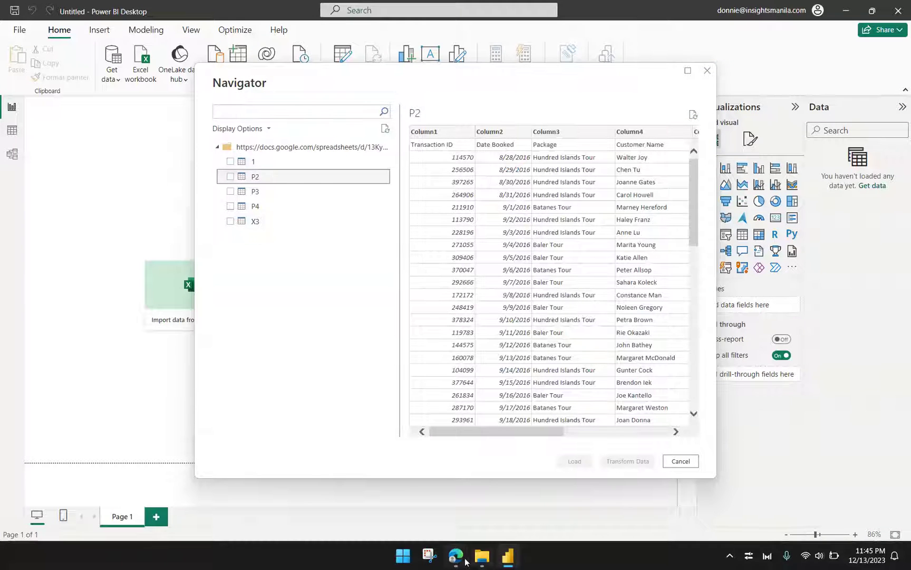
{"action": "mouse_move", "coordinate": [462, 559]}
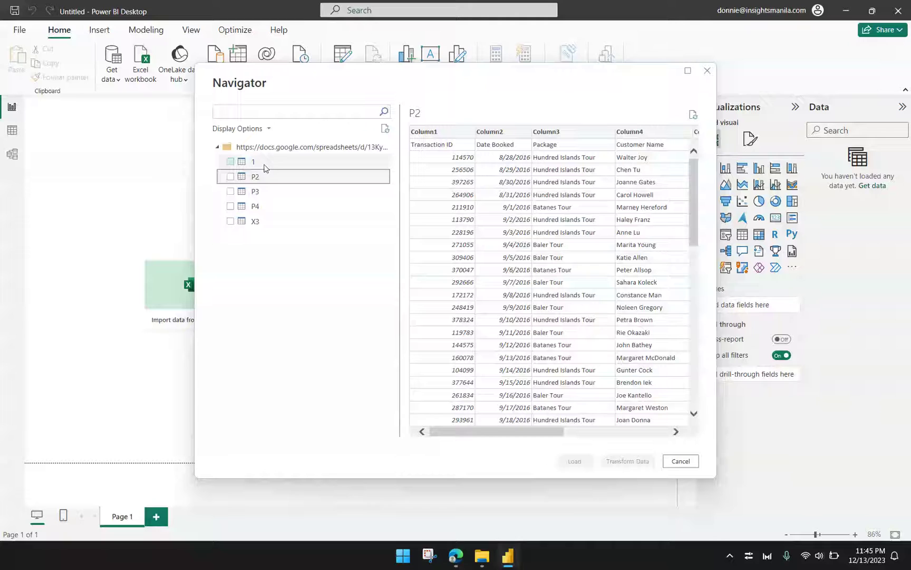
{"action": "left_click", "coordinate": [263, 220]}
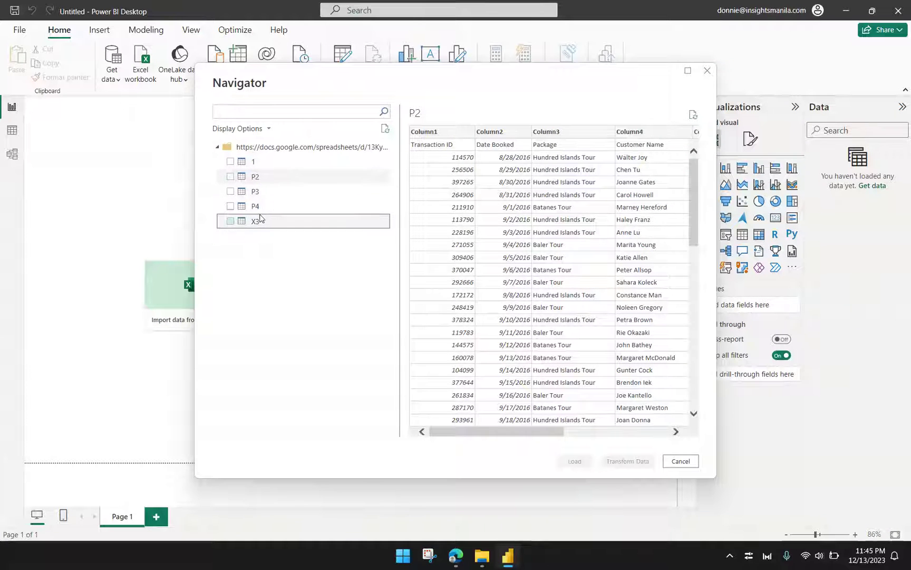
- Bring the browser forward and switch to the Sales Data spreadsheet tab
{"action": "mouse_move", "coordinate": [457, 553]}
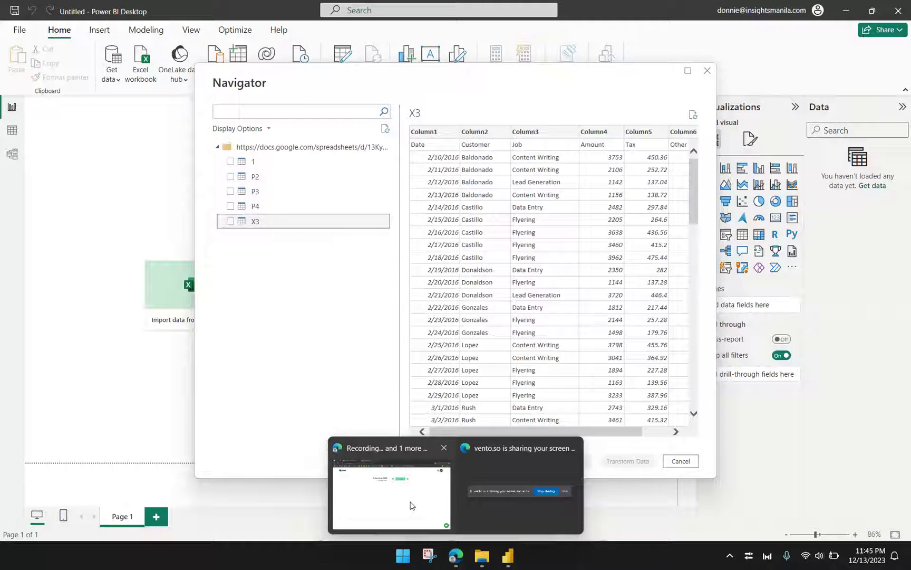
{"action": "left_click", "coordinate": [414, 451]}
{"action": "left_click", "coordinate": [172, 12]}
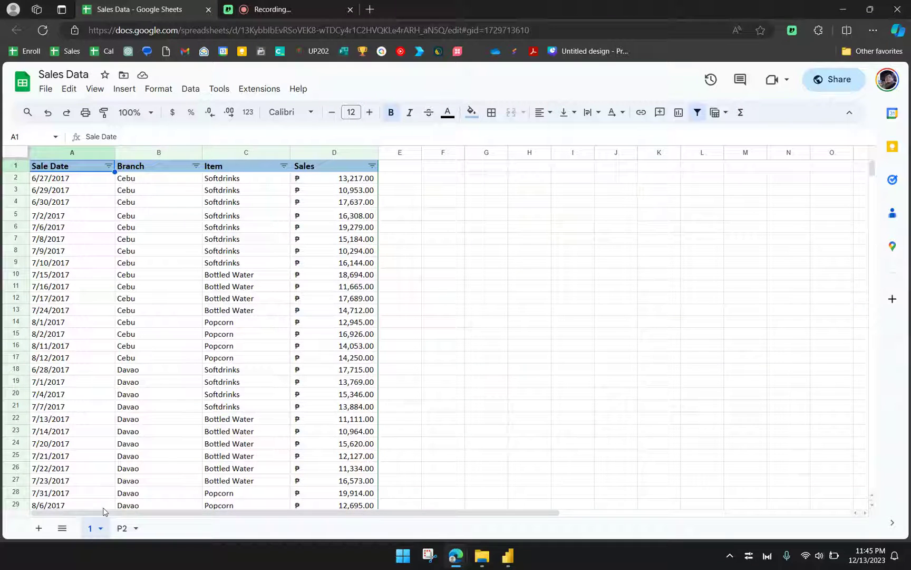
- List the Sales Data workbook's sheets, close the list, and minimize the browser
{"action": "left_click", "coordinate": [62, 529]}
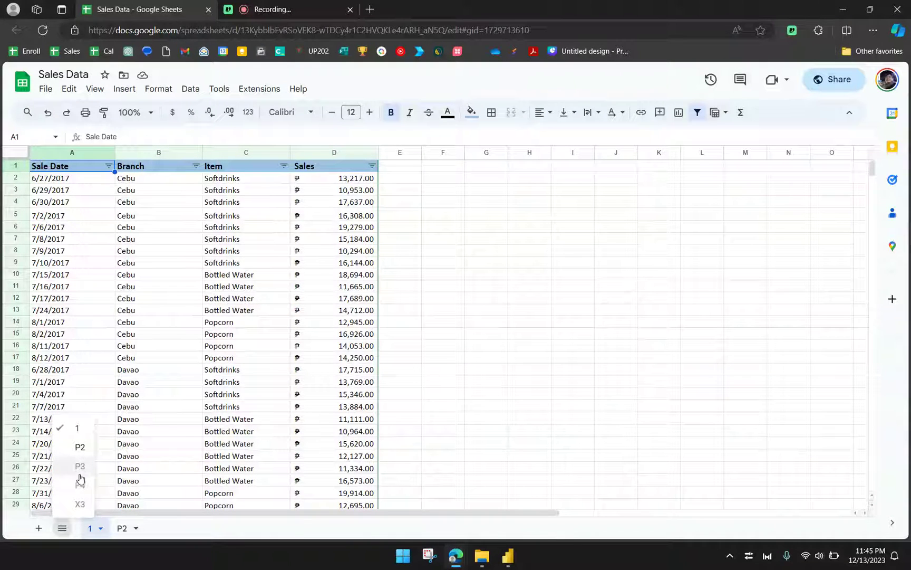
{"action": "left_click", "coordinate": [171, 445]}
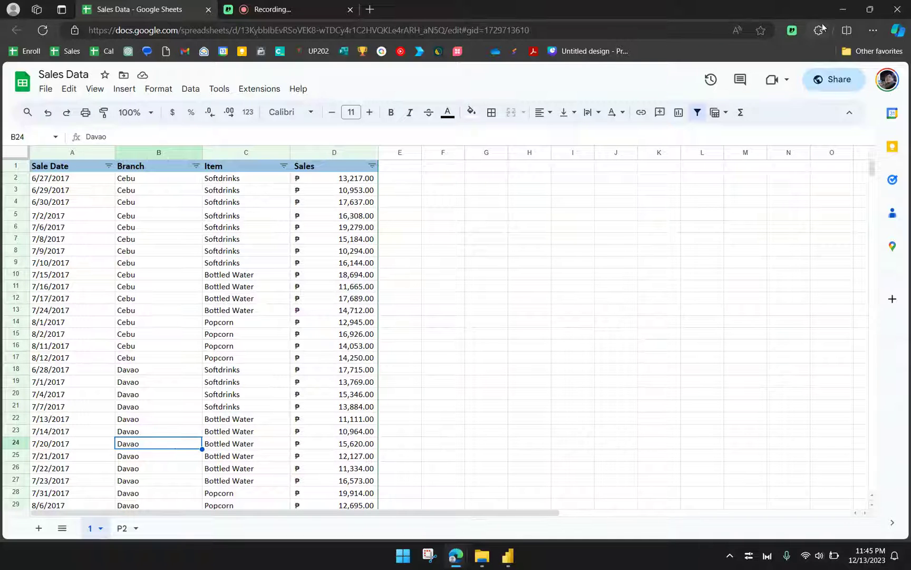
{"action": "left_click", "coordinate": [843, 9]}
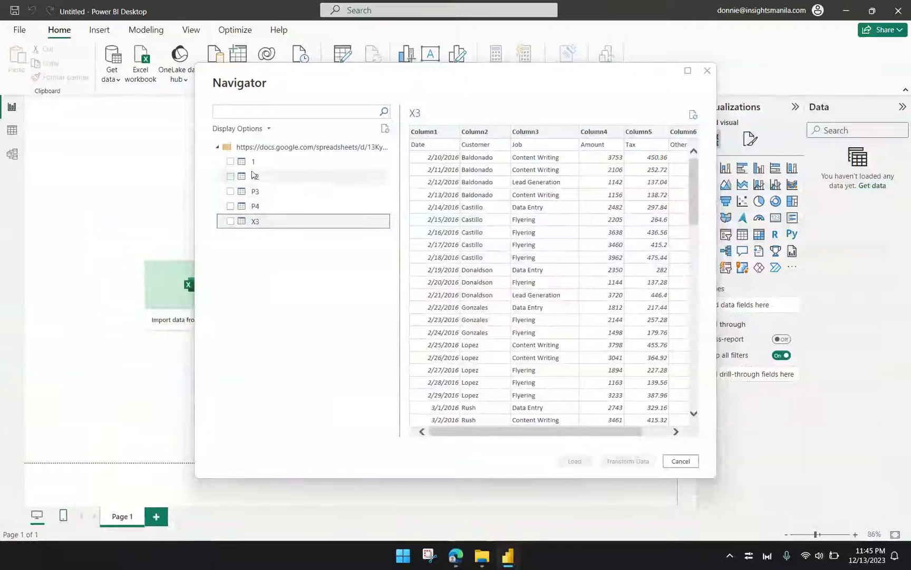
- Tick sheet 1 in the Navigator and load it into Power Query Editor via Transform Data
{"action": "left_click", "coordinate": [230, 162]}
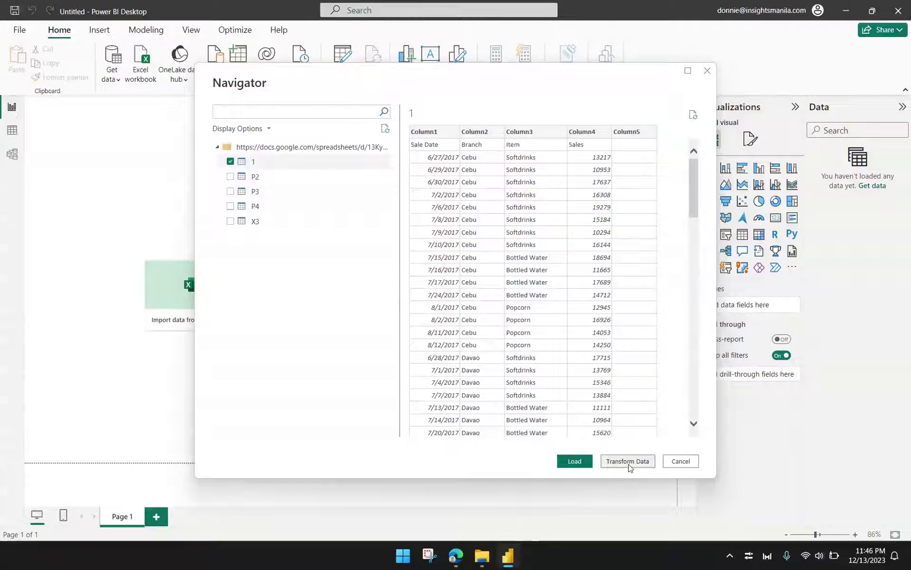
{"action": "left_click", "coordinate": [628, 462]}
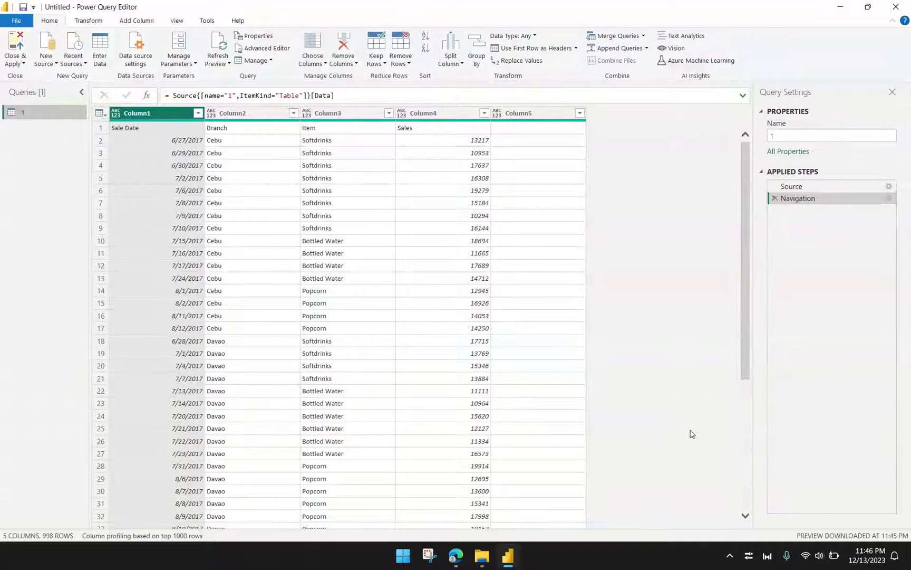
- Check sheet 1's first-row values, then promote Sale Date, Branch, Item, Sales to column headers
{"action": "left_click", "coordinate": [383, 283]}
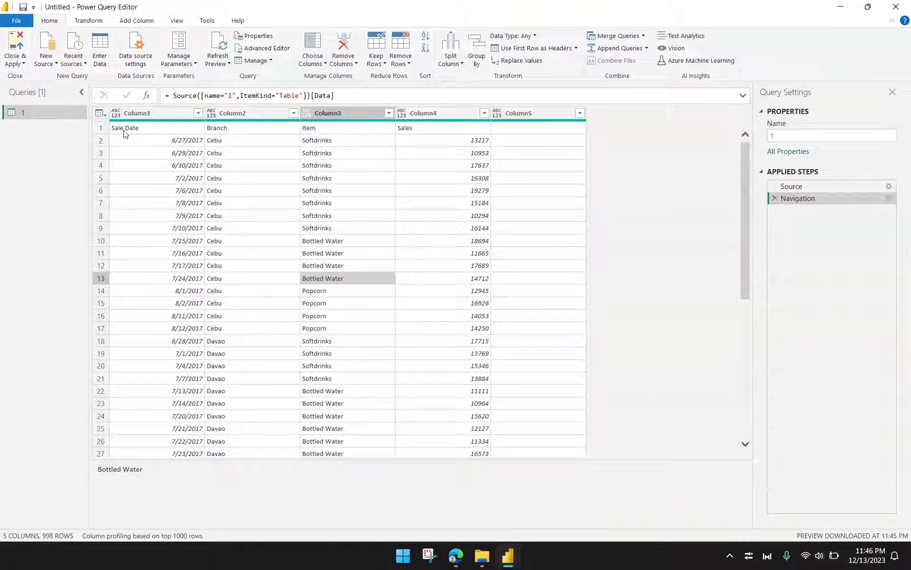
{"action": "left_click", "coordinate": [101, 131]}
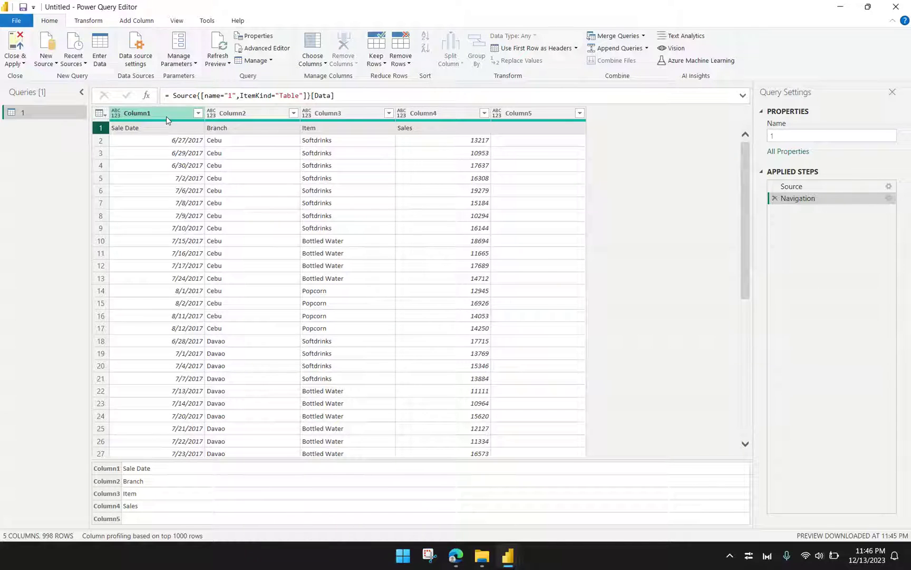
{"action": "left_click", "coordinate": [382, 196]}
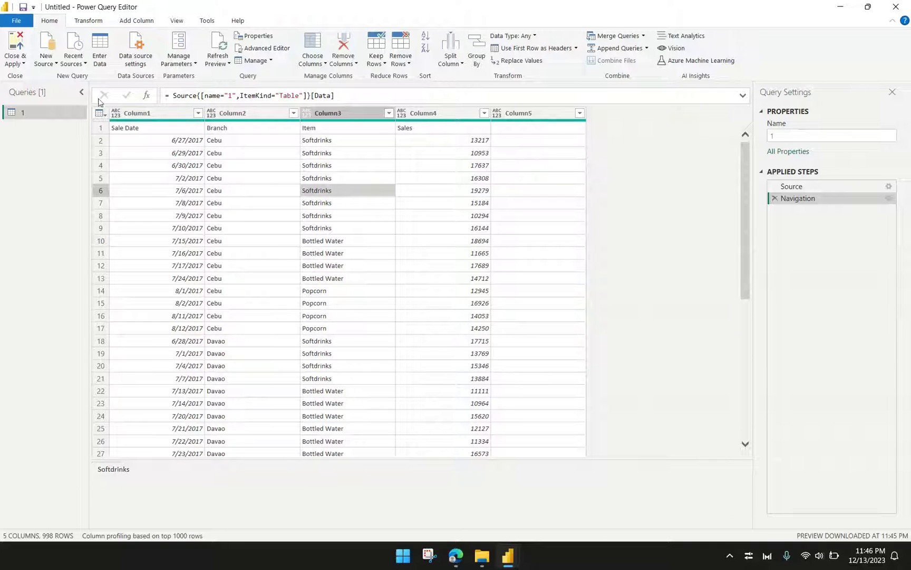
{"action": "left_click", "coordinate": [77, 24]}
{"action": "left_click", "coordinate": [51, 24]}
{"action": "left_click", "coordinate": [531, 49]}
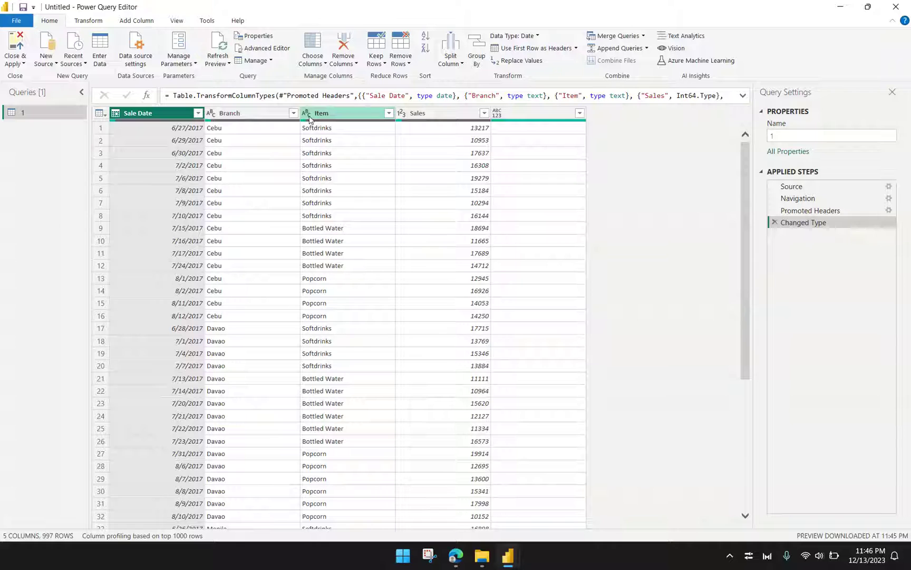
{"action": "left_click", "coordinate": [253, 113]}
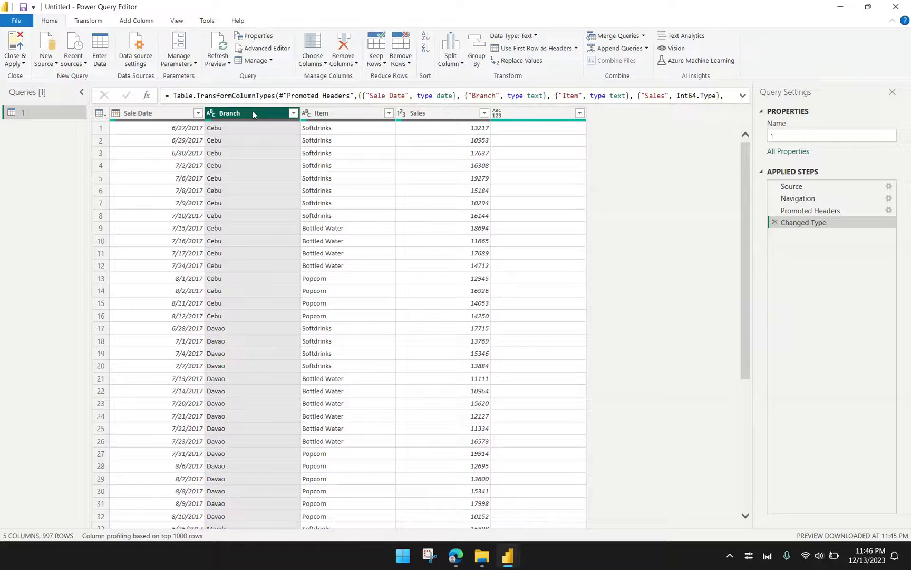
{"action": "left_click", "coordinate": [210, 113]}
{"action": "left_click", "coordinate": [340, 116]}
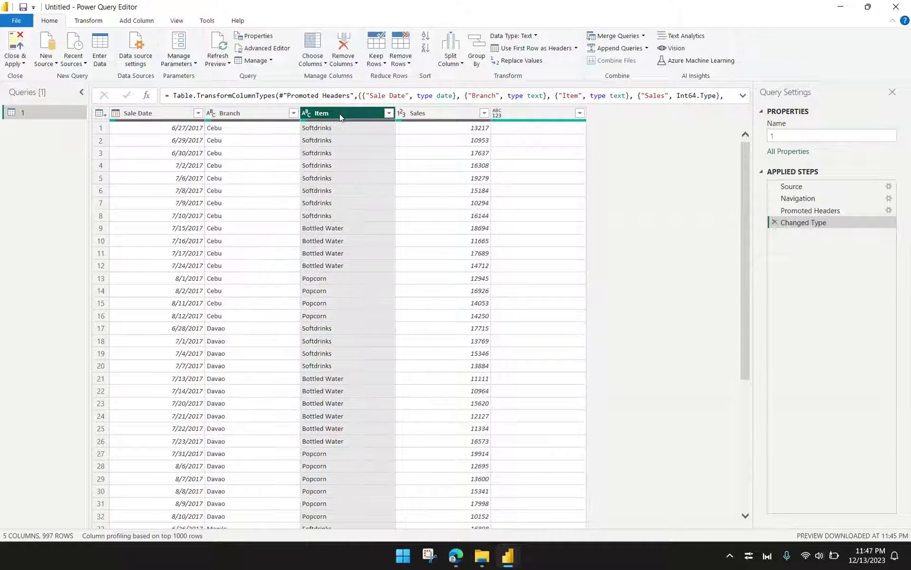
{"action": "left_click", "coordinate": [402, 118]}
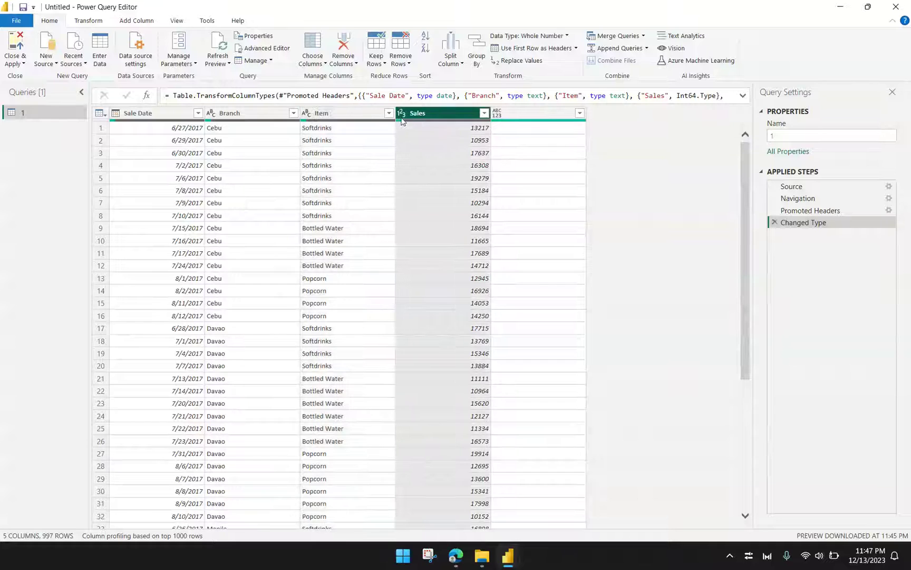
{"action": "left_click", "coordinate": [402, 116]}
{"action": "left_click", "coordinate": [158, 113]}
{"action": "left_click", "coordinate": [152, 113]}
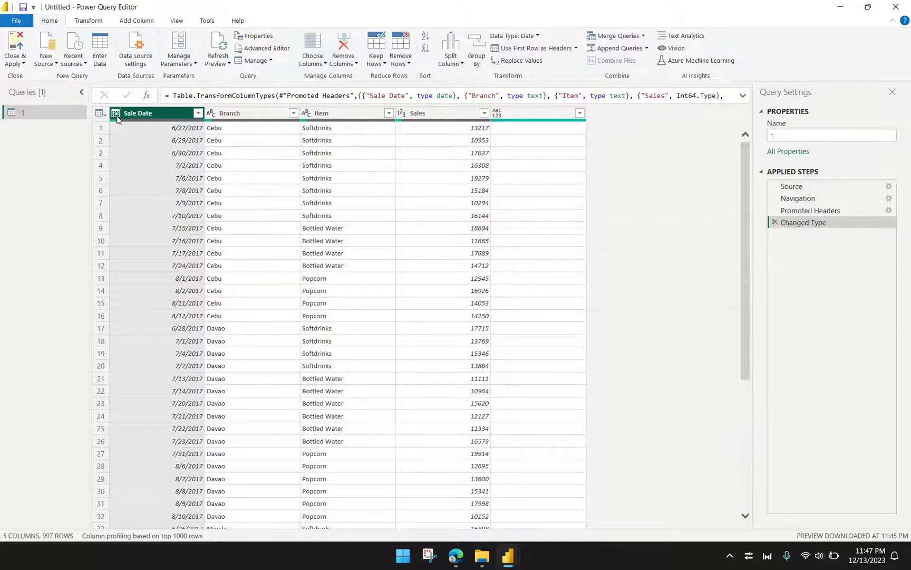
{"action": "left_click", "coordinate": [334, 177]}
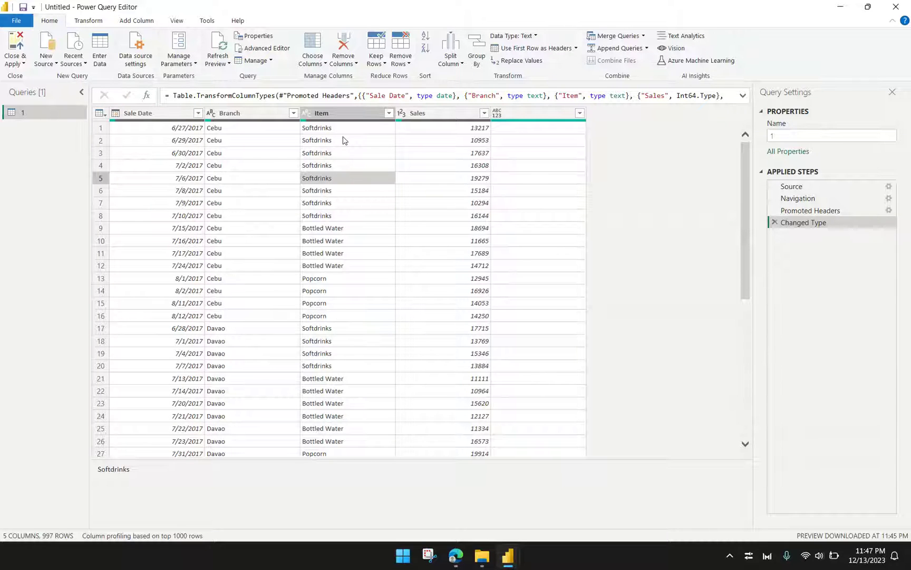
{"action": "left_click", "coordinate": [323, 113]}
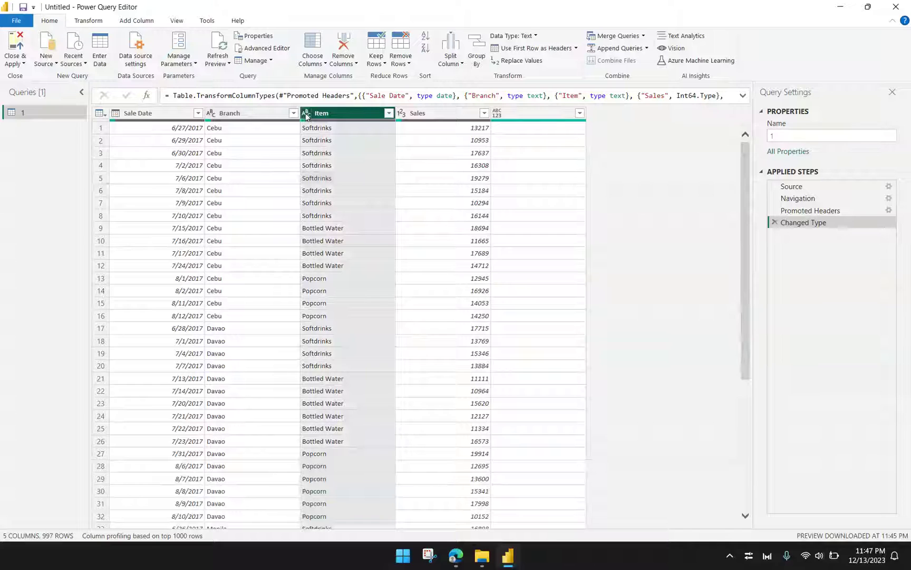
{"action": "left_click", "coordinate": [307, 114]}
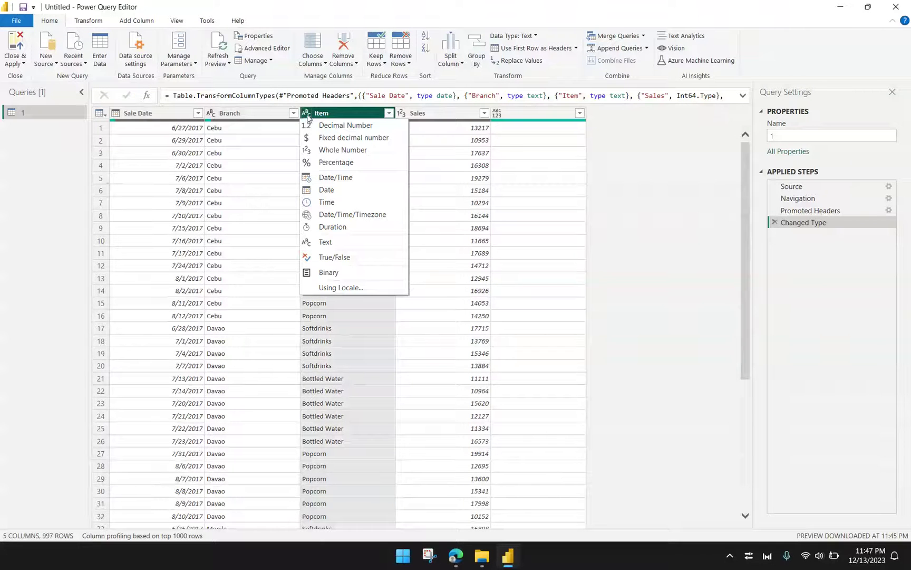
{"action": "left_click", "coordinate": [237, 218]}
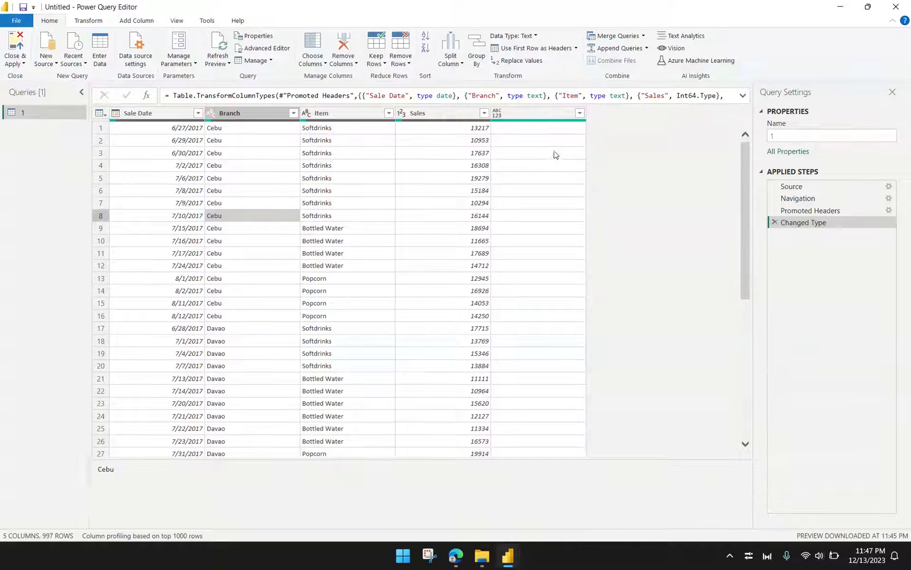
{"action": "scroll", "coordinate": [553, 154], "scroll_direction": "down", "scroll_amount": 4}
{"action": "scroll", "coordinate": [554, 154], "scroll_direction": "up", "scroll_amount": 4}
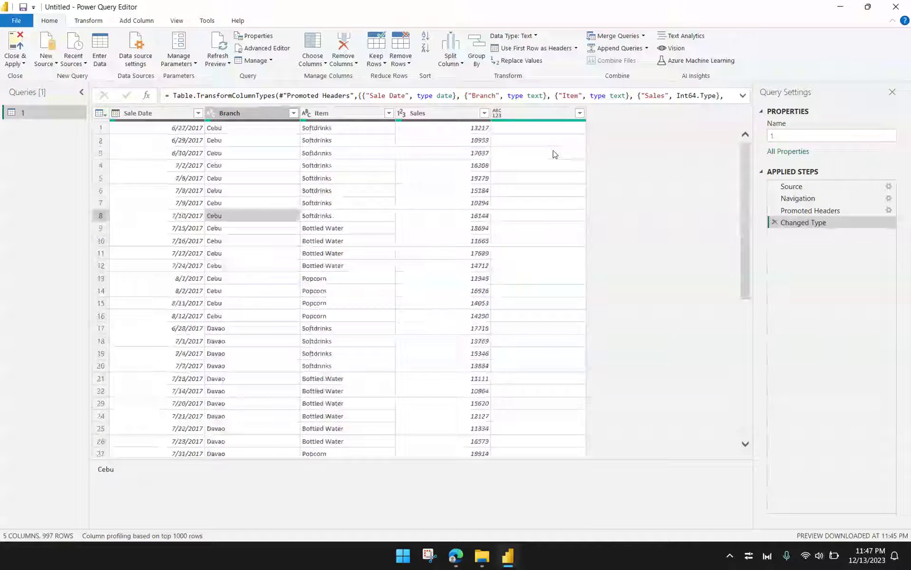
- Select the blank fifth column and remove it with Remove Columns, leaving four columns
{"action": "left_click", "coordinate": [533, 118]}
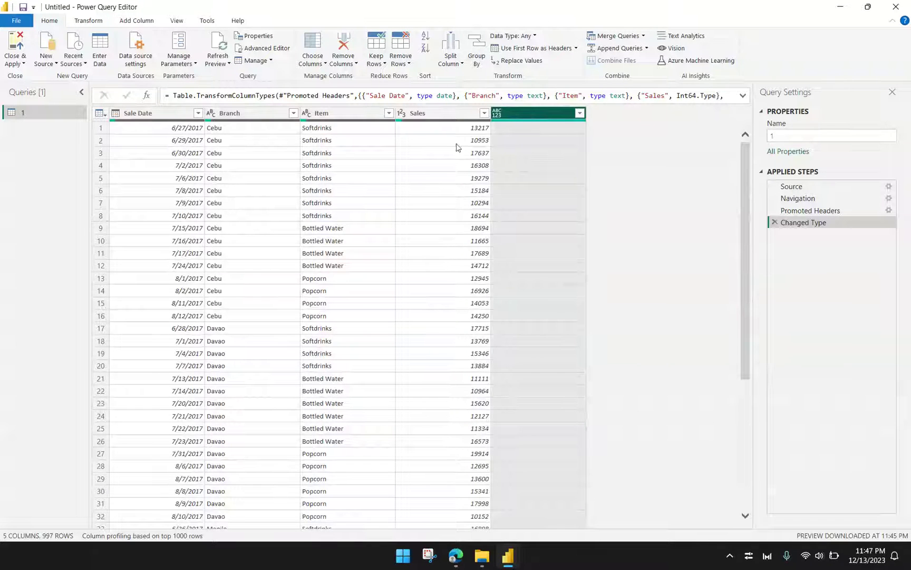
{"action": "left_click", "coordinate": [458, 147]}
{"action": "left_click", "coordinate": [510, 113]}
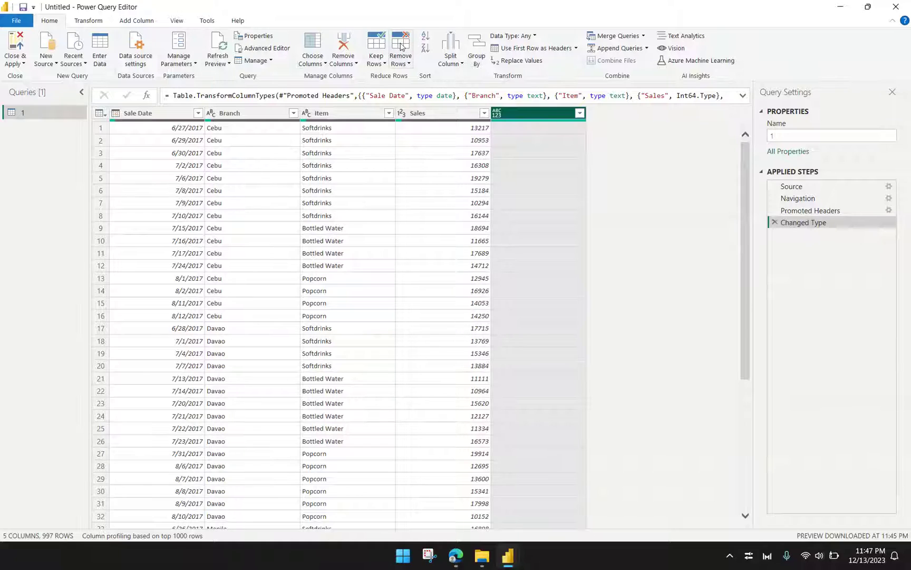
{"action": "left_click", "coordinate": [401, 45]}
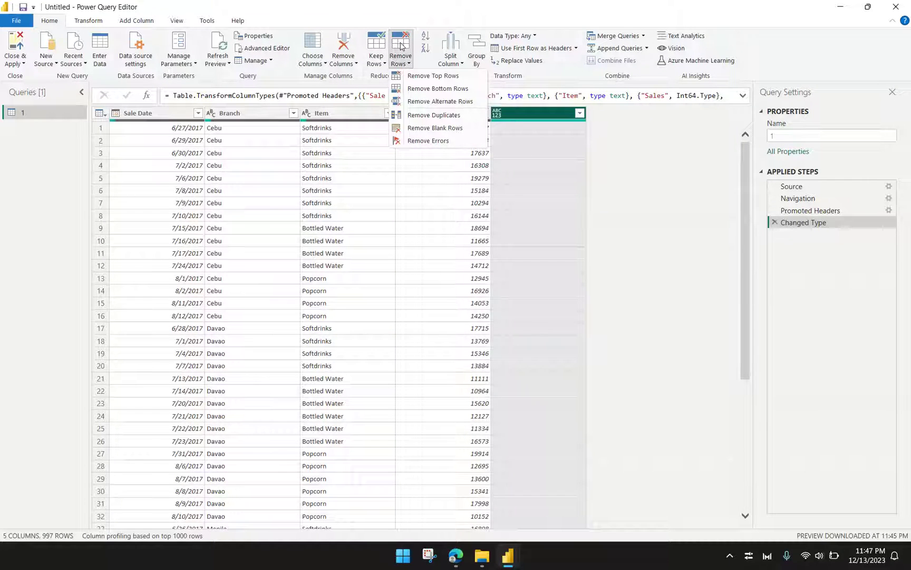
{"action": "left_click", "coordinate": [402, 46]}
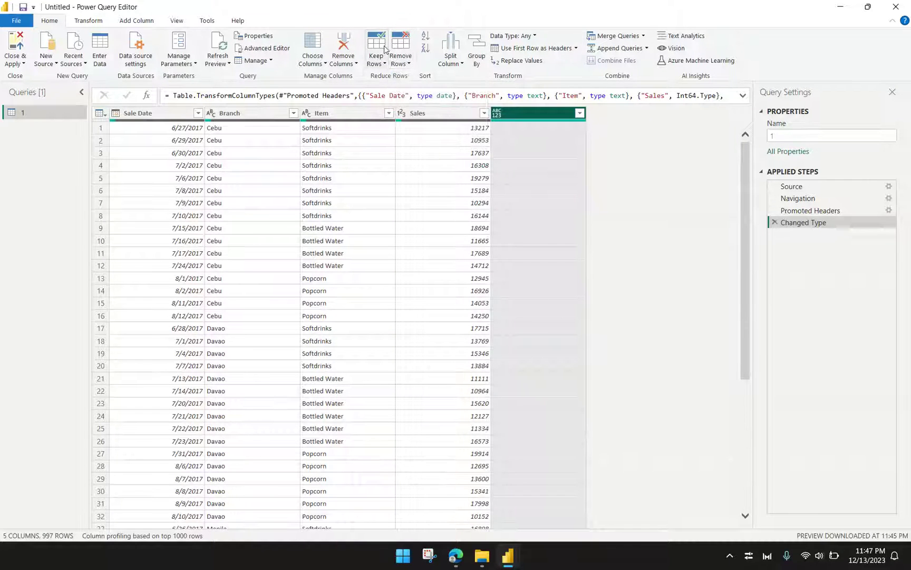
{"action": "left_click", "coordinate": [346, 50]}
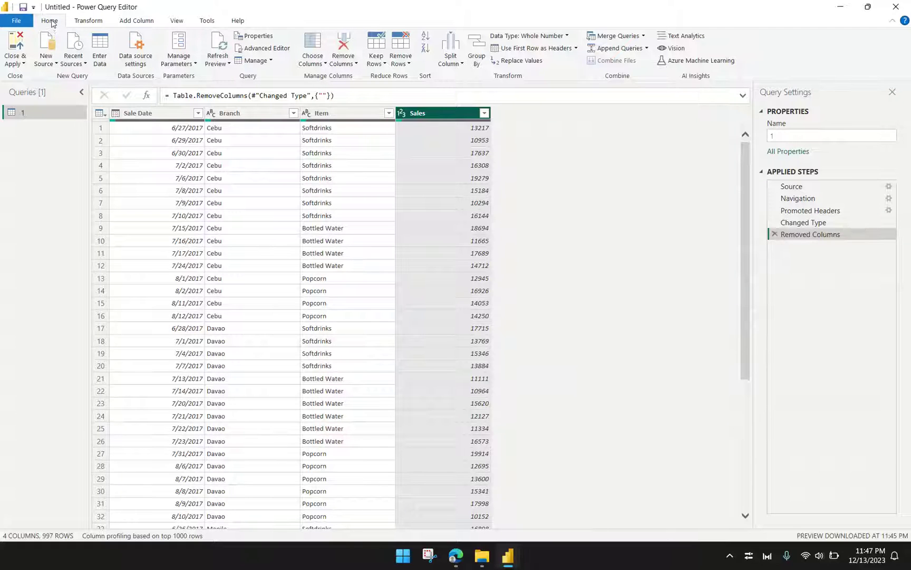
- Load the query and inspect table 1's Sale Date column in Table view, finding blank cells
{"action": "left_click", "coordinate": [23, 43]}
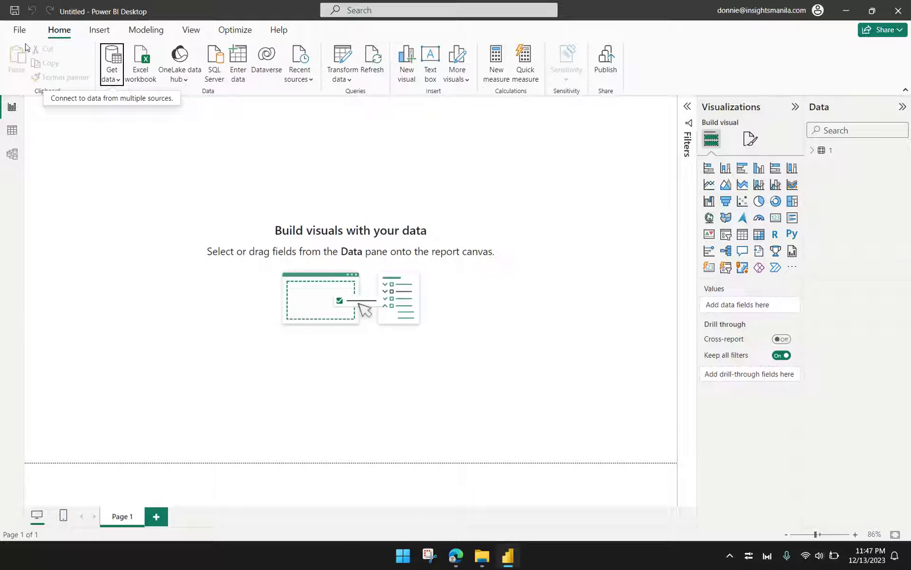
{"action": "left_click", "coordinate": [19, 138]}
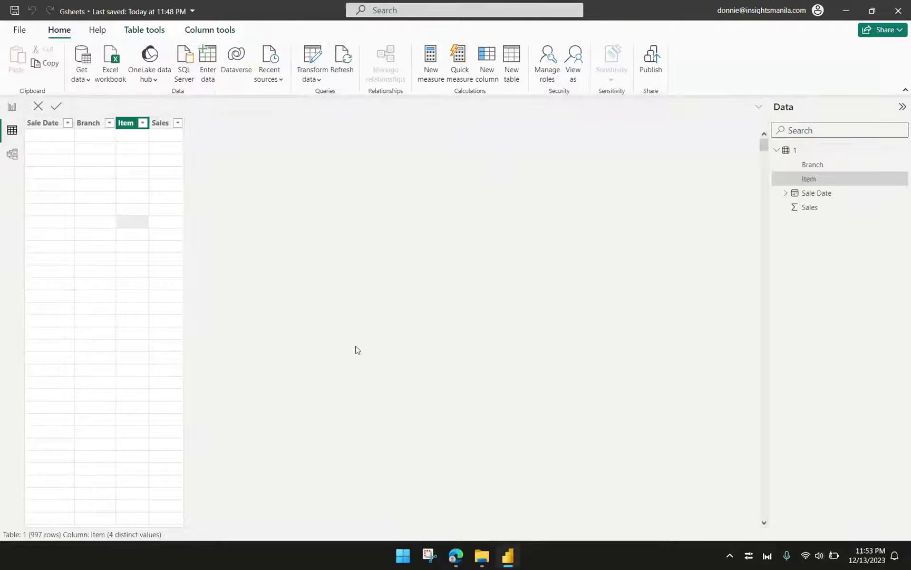
{"action": "left_click", "coordinate": [46, 146]}
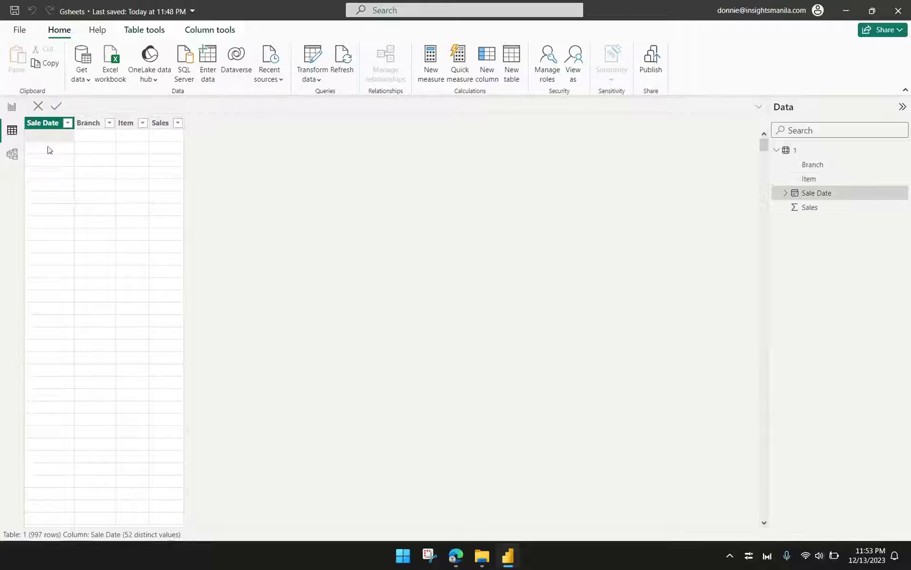
{"action": "scroll", "coordinate": [87, 209], "scroll_direction": "up", "scroll_amount": 2}
{"action": "scroll", "coordinate": [87, 206], "scroll_direction": "up", "scroll_amount": 2}
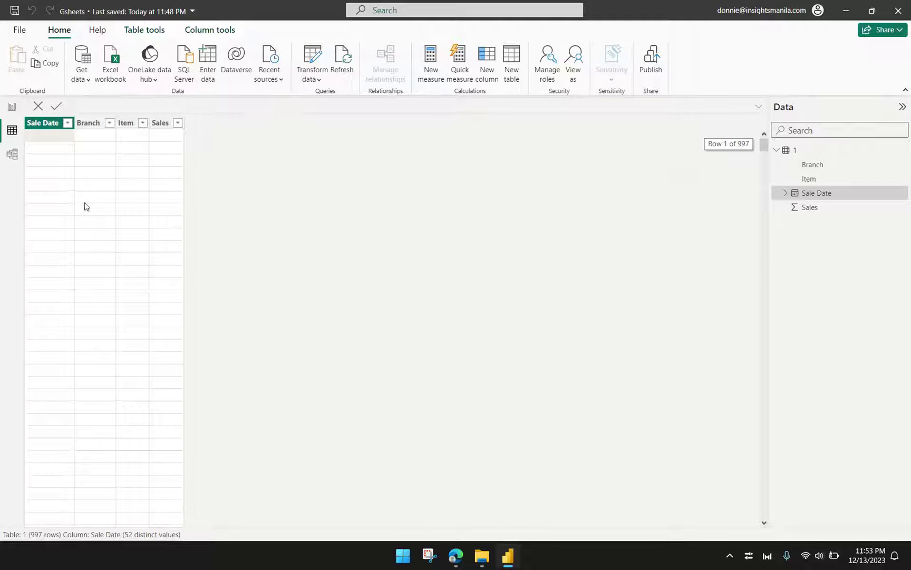
{"action": "scroll", "coordinate": [86, 206], "scroll_direction": "down", "scroll_amount": 4}
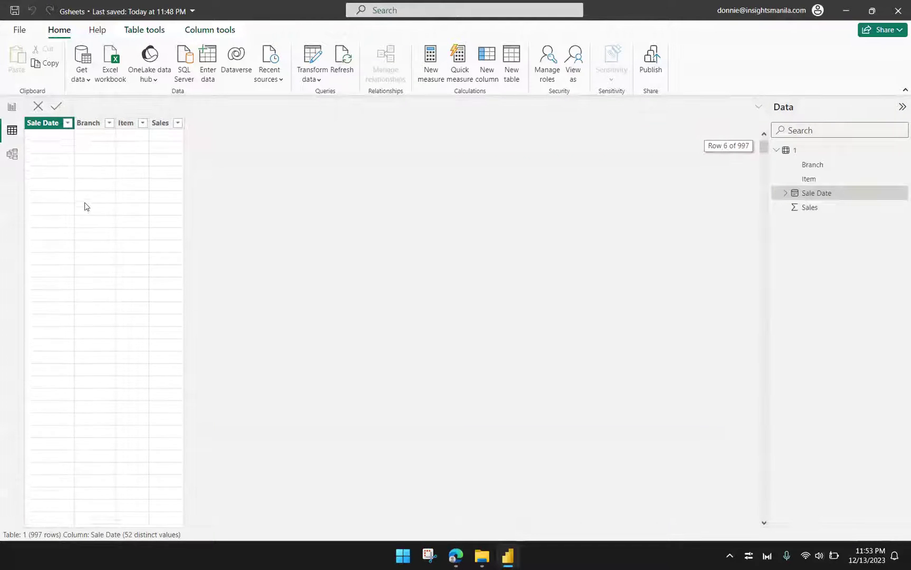
{"action": "scroll", "coordinate": [87, 207], "scroll_direction": "down", "scroll_amount": 3}
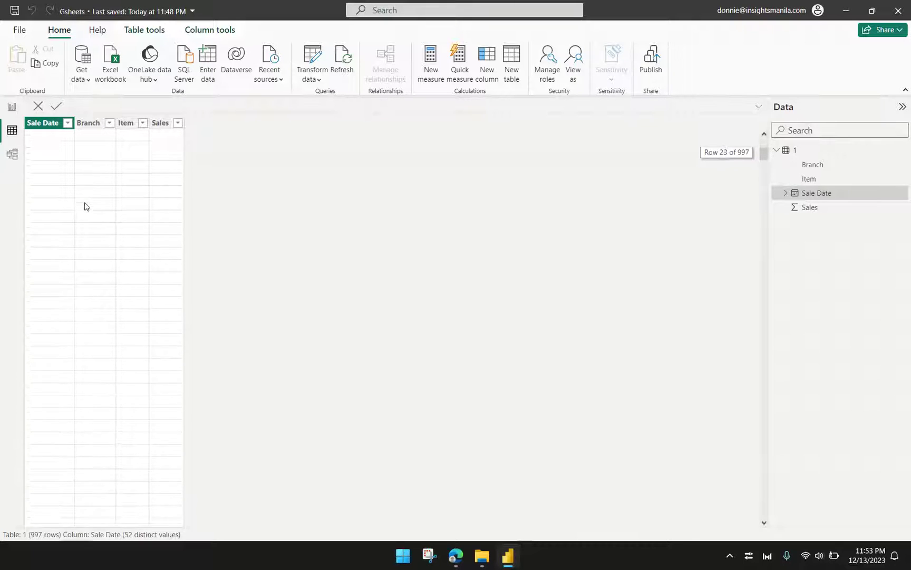
{"action": "scroll", "coordinate": [86, 206], "scroll_direction": "up", "scroll_amount": 3}
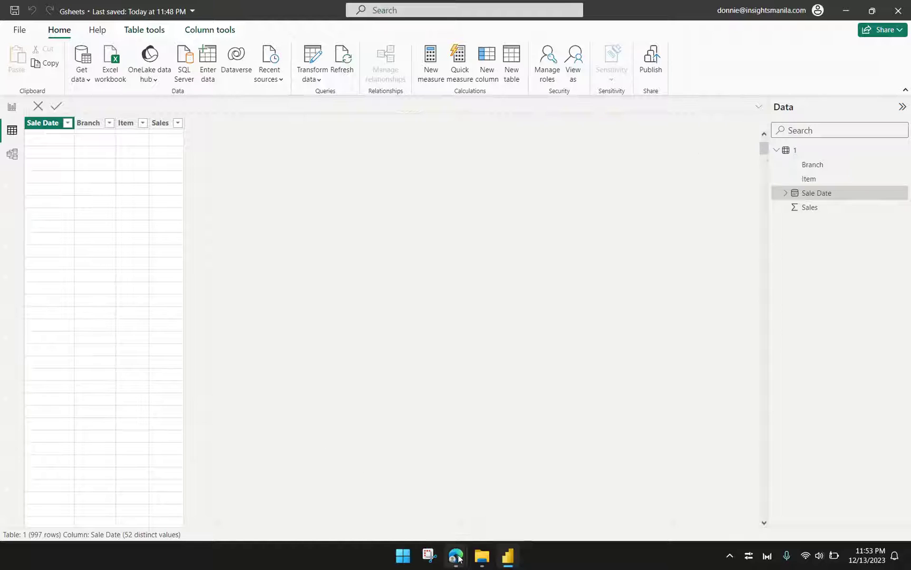
- Bring the browser forward on the Sales Data sheet and scroll down its rows
{"action": "mouse_move", "coordinate": [455, 556]}
{"action": "left_click", "coordinate": [407, 492]}
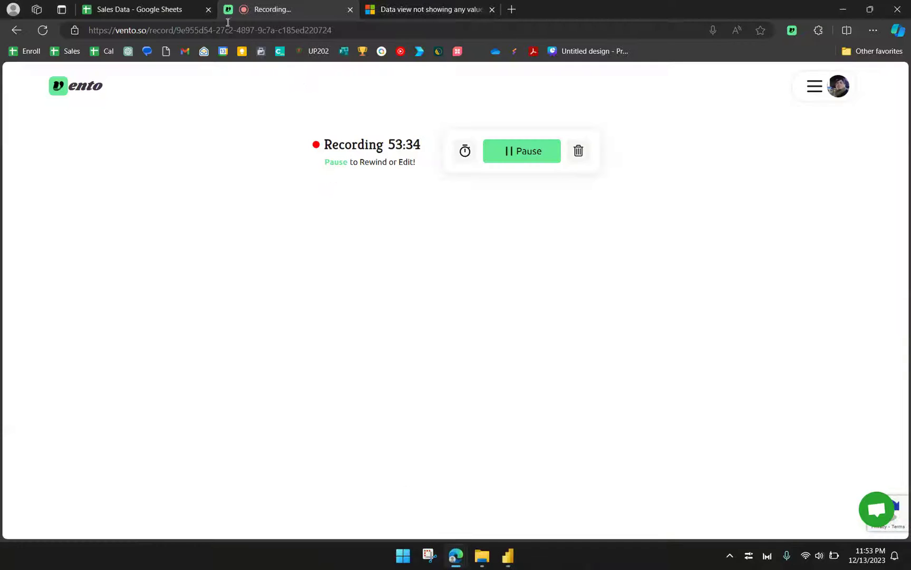
{"action": "left_click", "coordinate": [136, 8]}
{"action": "scroll", "coordinate": [242, 255], "scroll_direction": "down", "scroll_amount": 7}
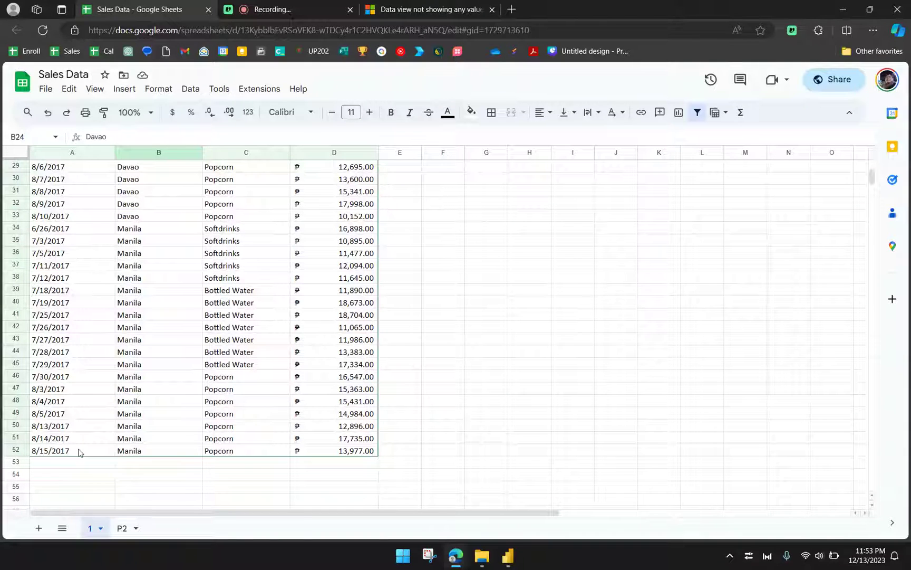
- Scroll past row 52 to confirm only empty rows follow, then return to Power BI Desktop
{"action": "left_click", "coordinate": [842, 13]}
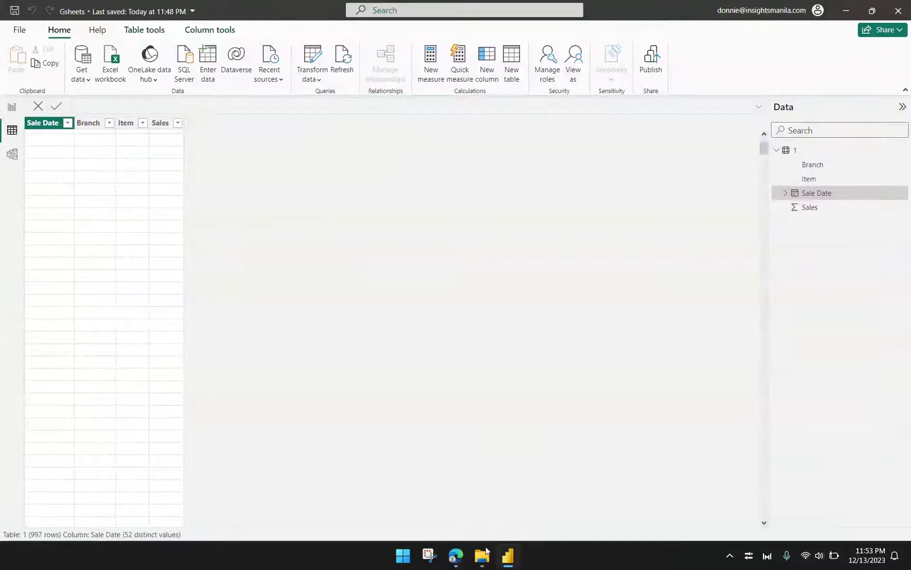
{"action": "mouse_move", "coordinate": [448, 559]}
{"action": "left_click", "coordinate": [438, 452]}
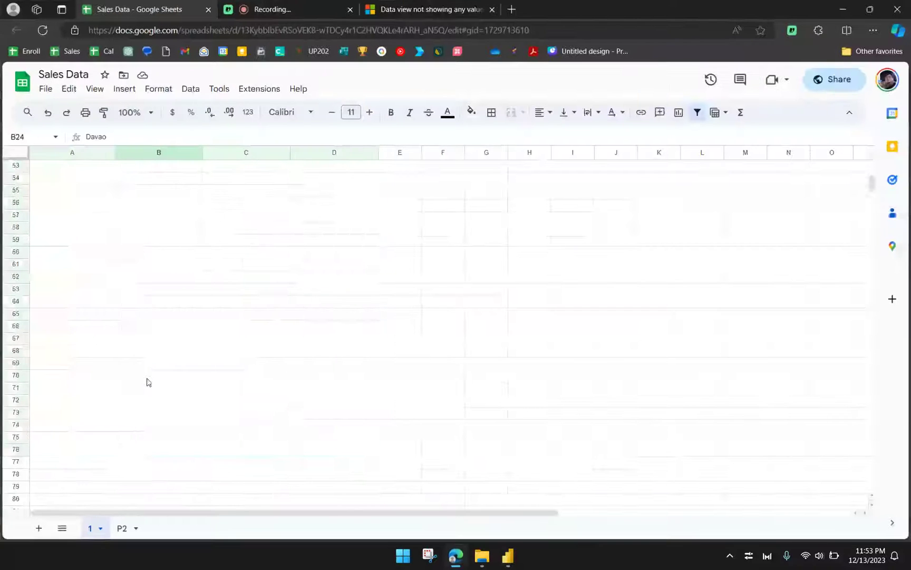
{"action": "scroll", "coordinate": [149, 382], "scroll_direction": "down", "scroll_amount": 20}
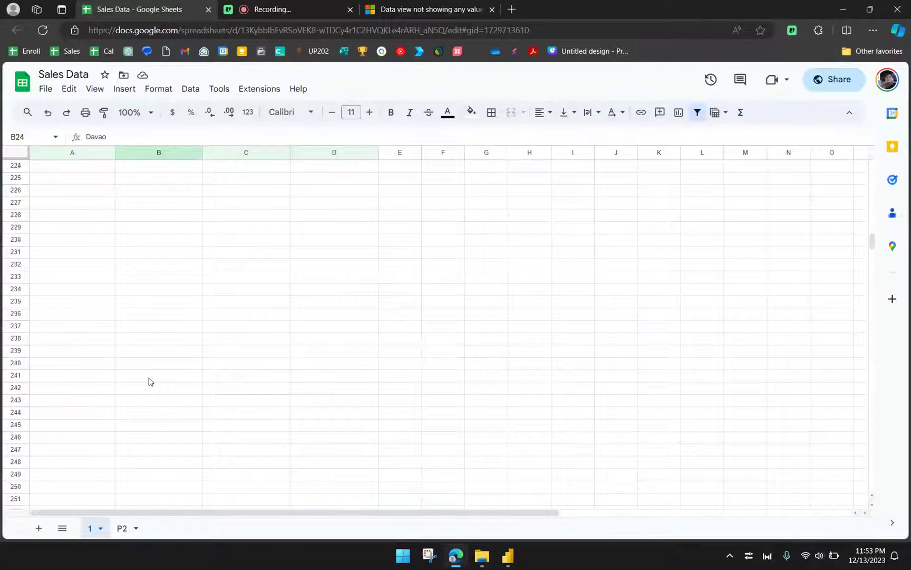
{"action": "scroll", "coordinate": [148, 382], "scroll_direction": "down", "scroll_amount": 20}
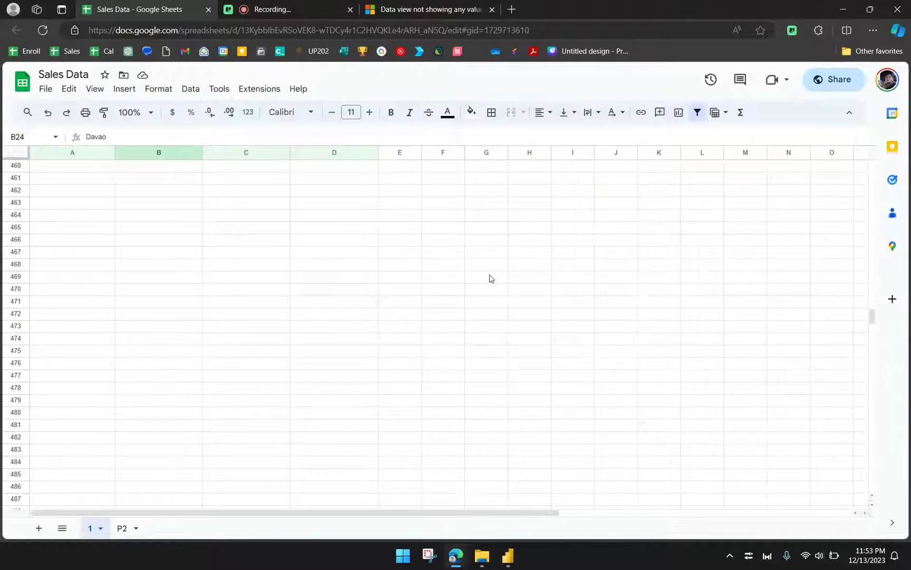
{"action": "left_click", "coordinate": [509, 555]}
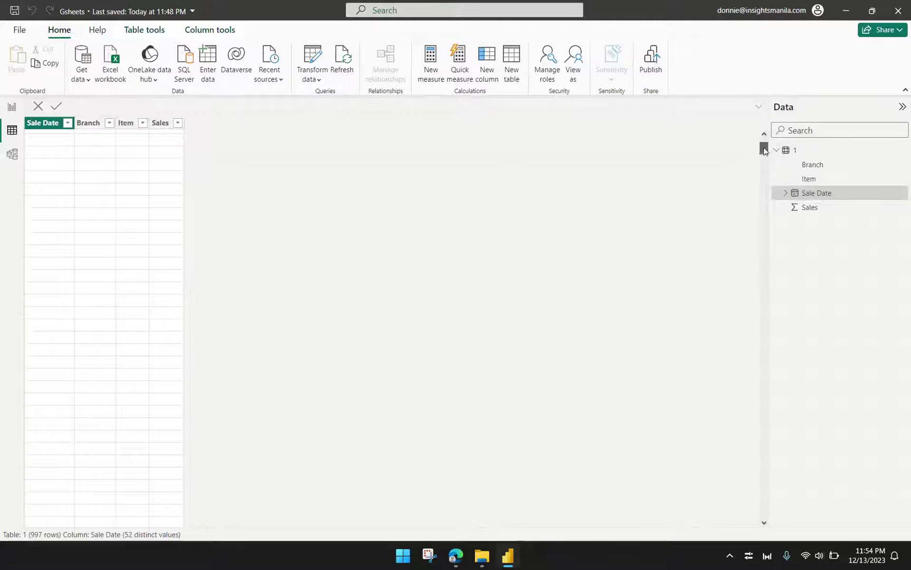
- Open the sheet 1 query behind table 1 in Power Query Editor via Edit query
{"action": "left_click_drag", "start_coordinate": [764, 148], "coordinate": [796, 152]}
{"action": "right_click", "coordinate": [796, 152]}
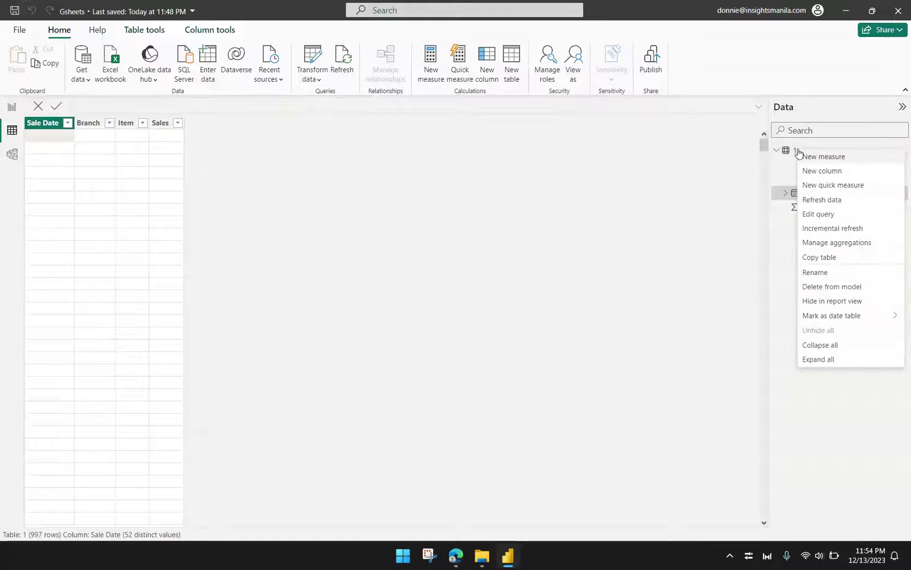
{"action": "left_click", "coordinate": [782, 248]}
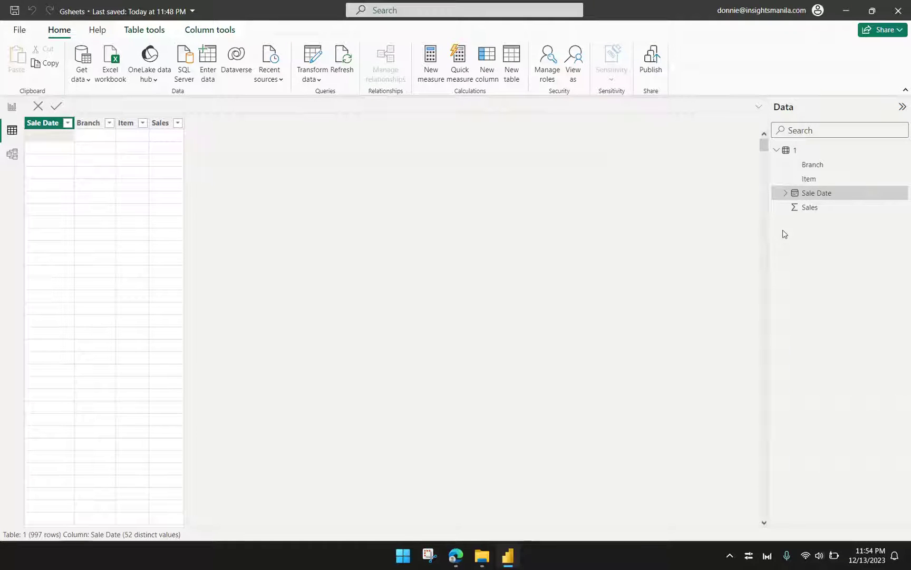
{"action": "right_click", "coordinate": [800, 155]}
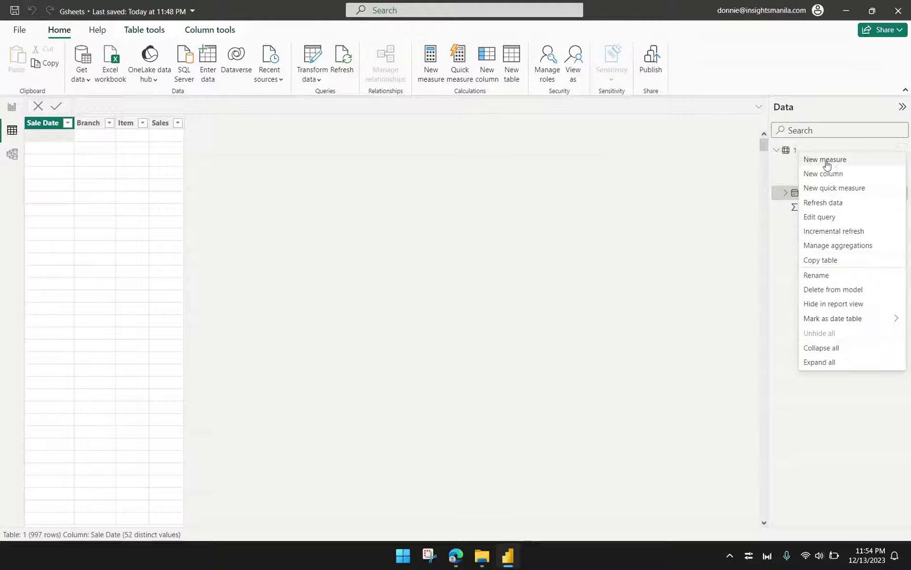
{"action": "left_click", "coordinate": [814, 217]}
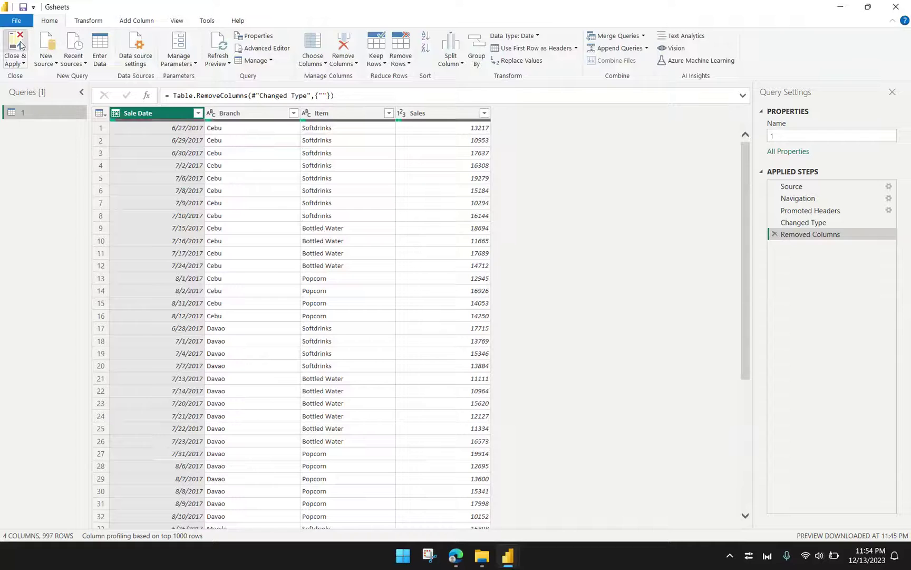
{"action": "left_click", "coordinate": [24, 50]}
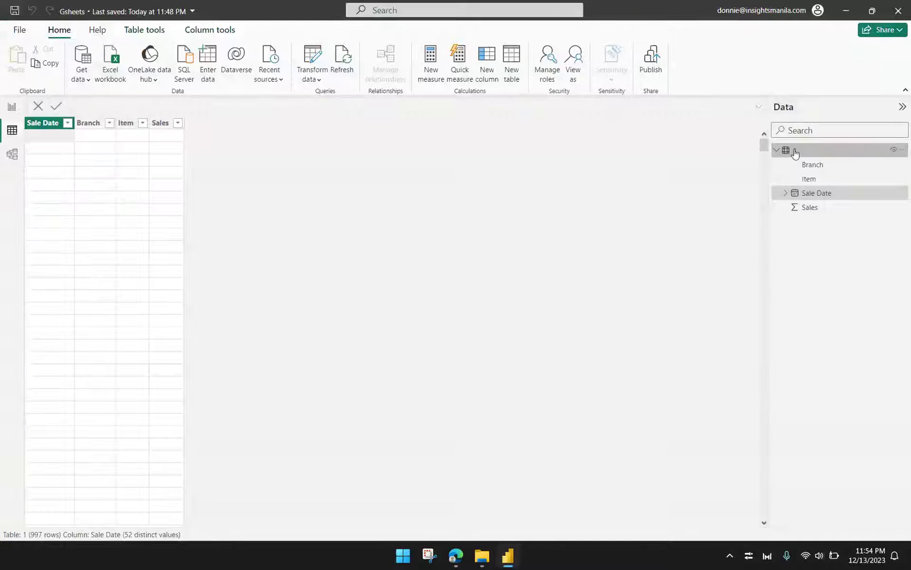
{"action": "right_click", "coordinate": [795, 153]}
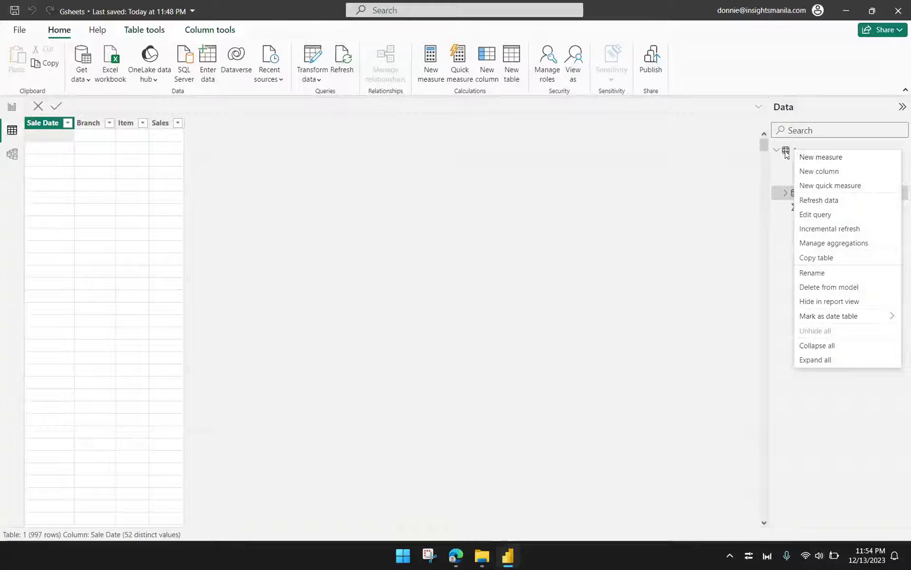
{"action": "left_click", "coordinate": [815, 216]}
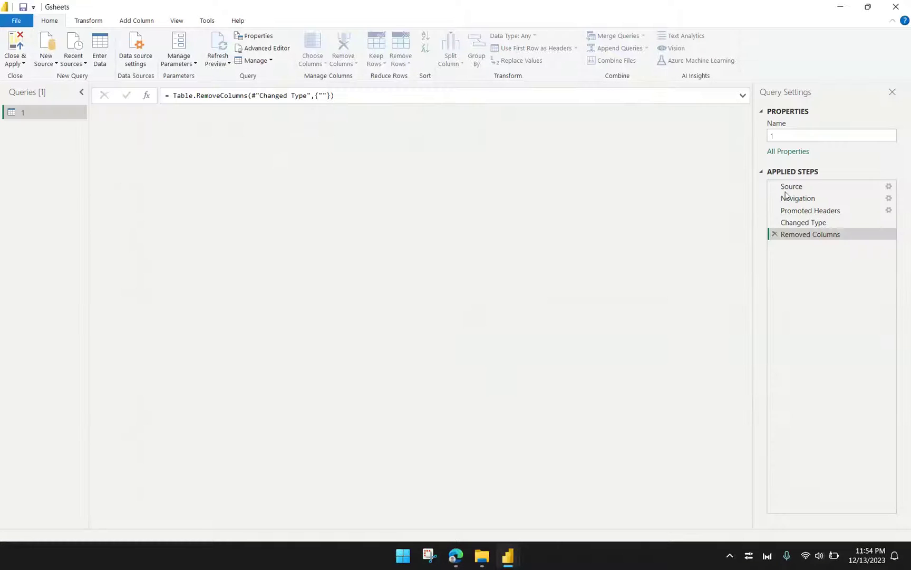
- Scroll the query preview and inspect the empty Sale Date and Branch cells
{"action": "left_click_drag", "start_coordinate": [740, 179], "coordinate": [727, 374]}
{"action": "scroll", "coordinate": [300, 378], "scroll_direction": "down", "scroll_amount": 20}
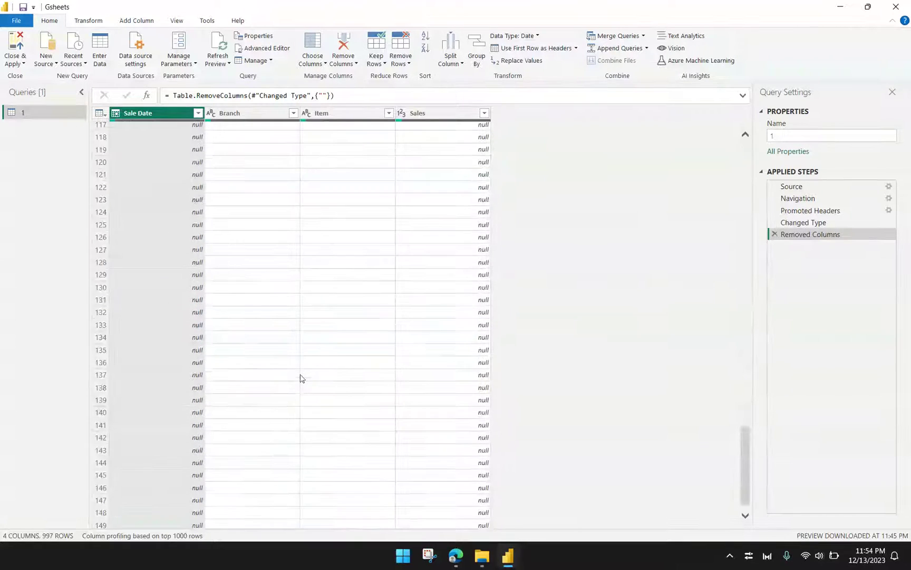
{"action": "scroll", "coordinate": [299, 375], "scroll_direction": "up", "scroll_amount": 20}
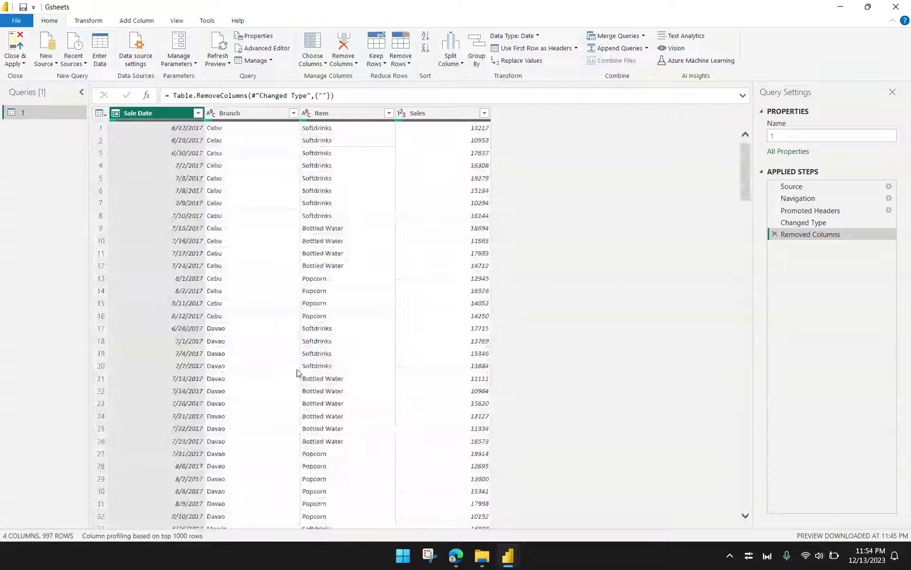
{"action": "left_click", "coordinate": [240, 206]}
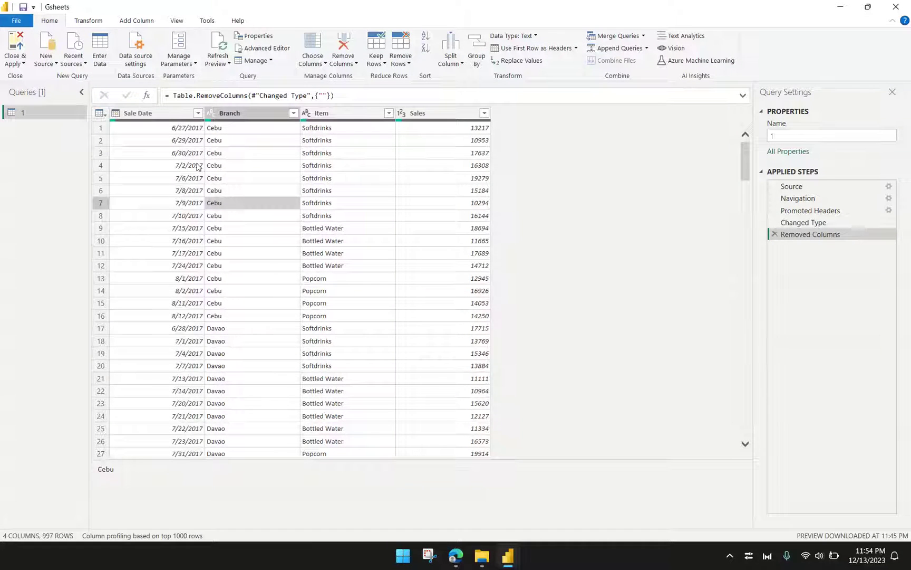
{"action": "left_click", "coordinate": [191, 141]}
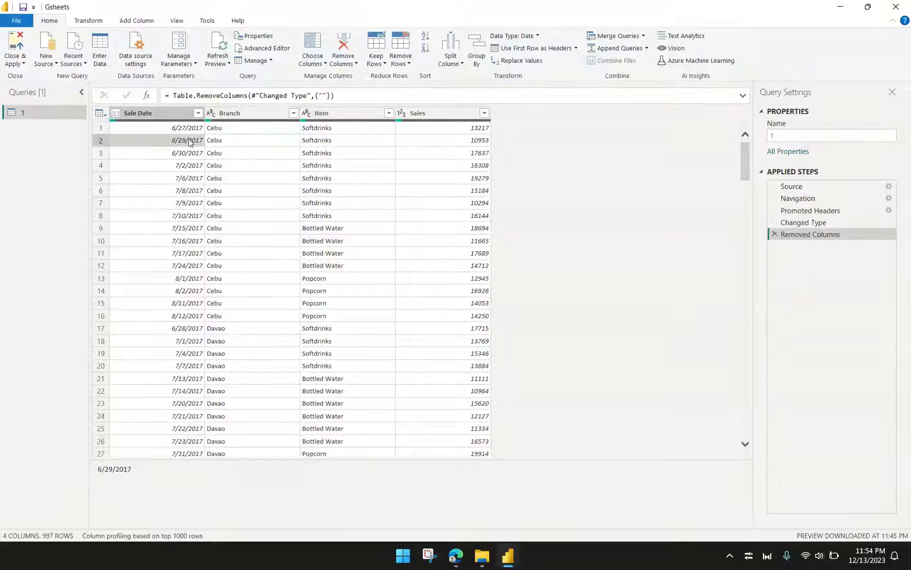
- Apply Remove Blank Rows, cutting the query to 51 rows across 4 columns
{"action": "left_click", "coordinate": [408, 69]}
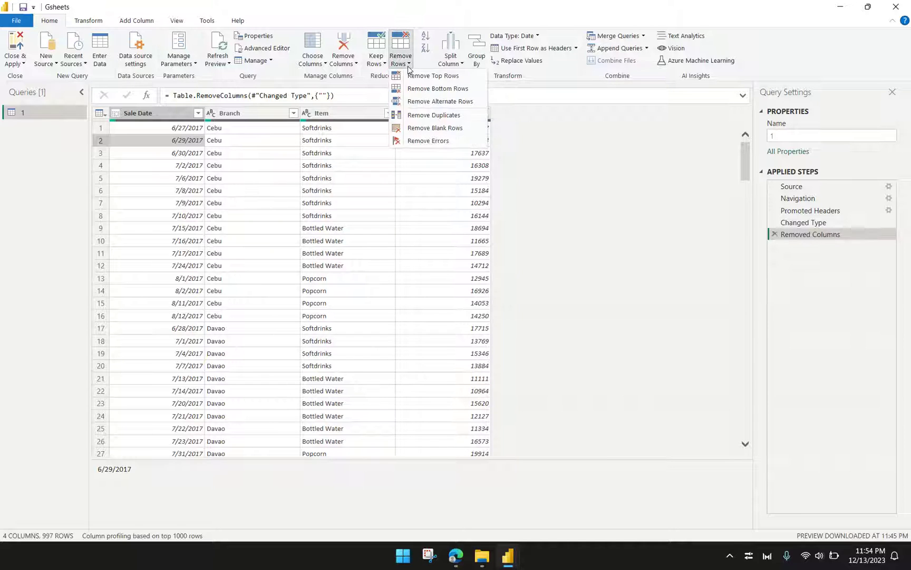
{"action": "left_click", "coordinate": [436, 128]}
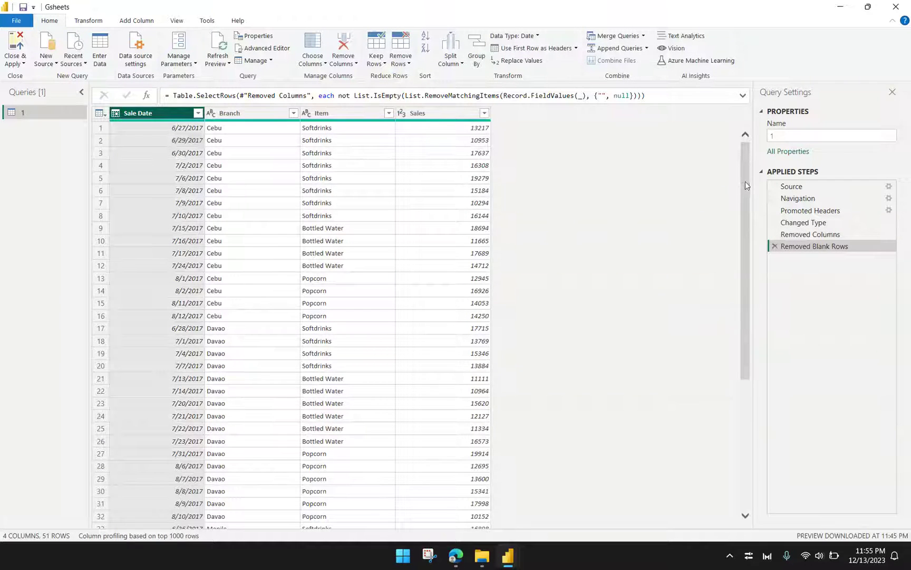
{"action": "left_click_drag", "start_coordinate": [745, 185], "coordinate": [744, 365]}
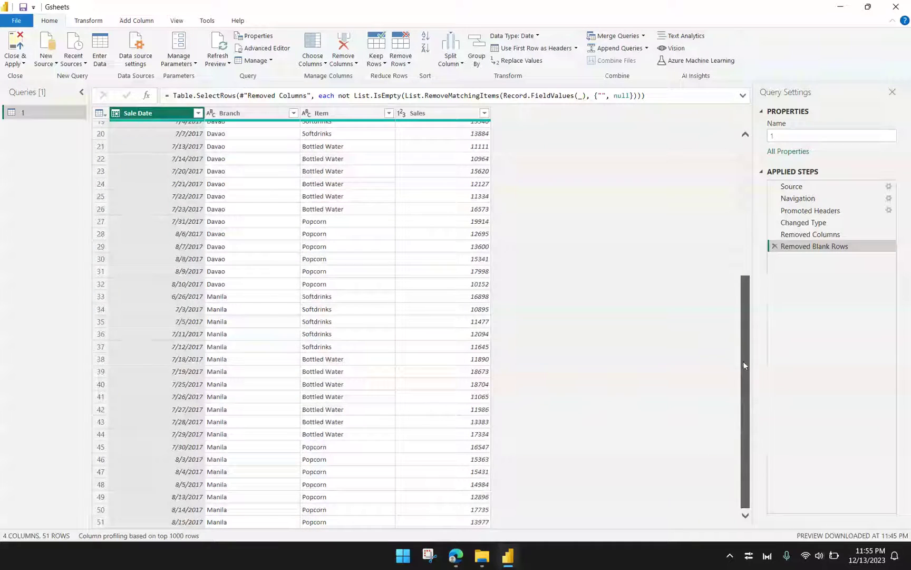
{"action": "scroll", "coordinate": [433, 374], "scroll_direction": "up", "scroll_amount": 6}
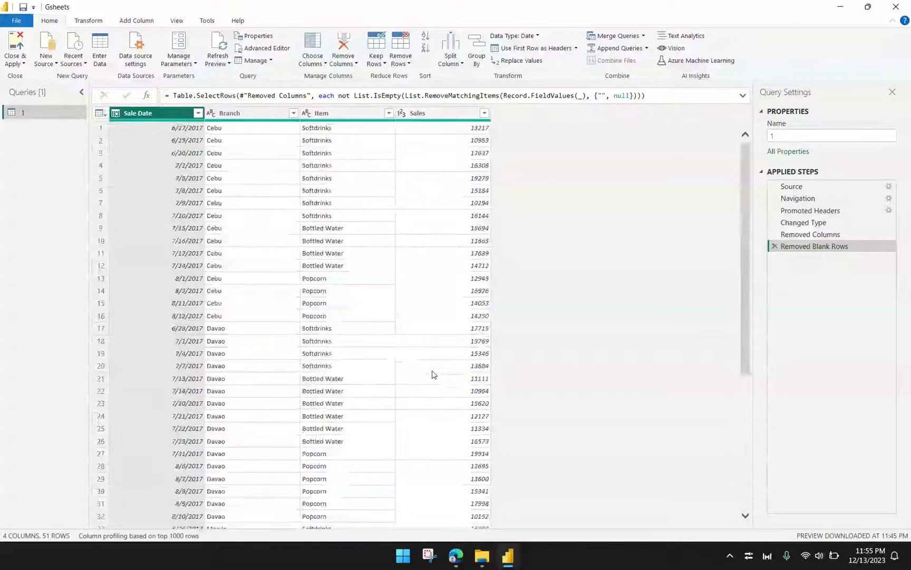
{"action": "scroll", "coordinate": [432, 373], "scroll_direction": "down", "scroll_amount": 6}
{"action": "scroll", "coordinate": [432, 373], "scroll_direction": "up", "scroll_amount": 6}
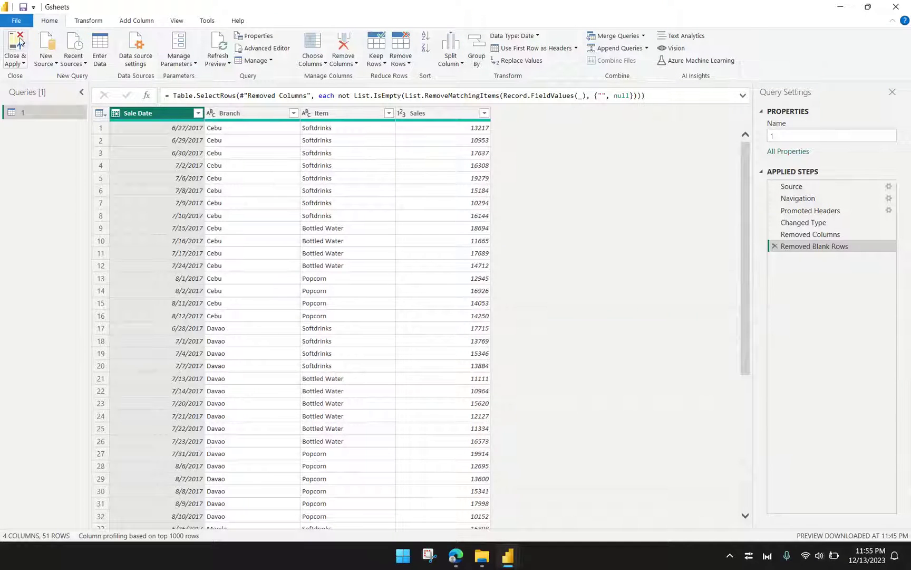
- Close & Apply the cleaned query and scroll through table 1's 51 filled rows
{"action": "left_click", "coordinate": [19, 44]}
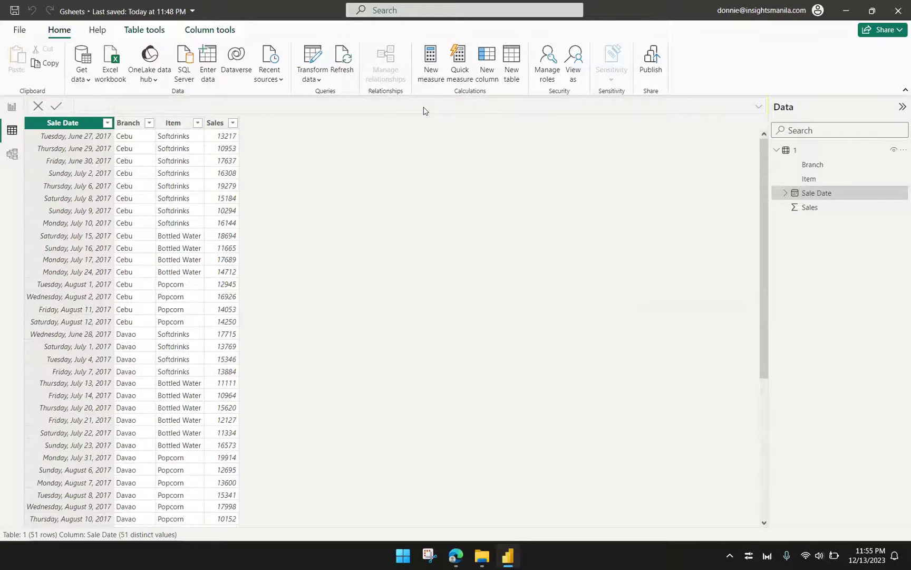
{"action": "scroll", "coordinate": [188, 286], "scroll_direction": "down", "scroll_amount": 6}
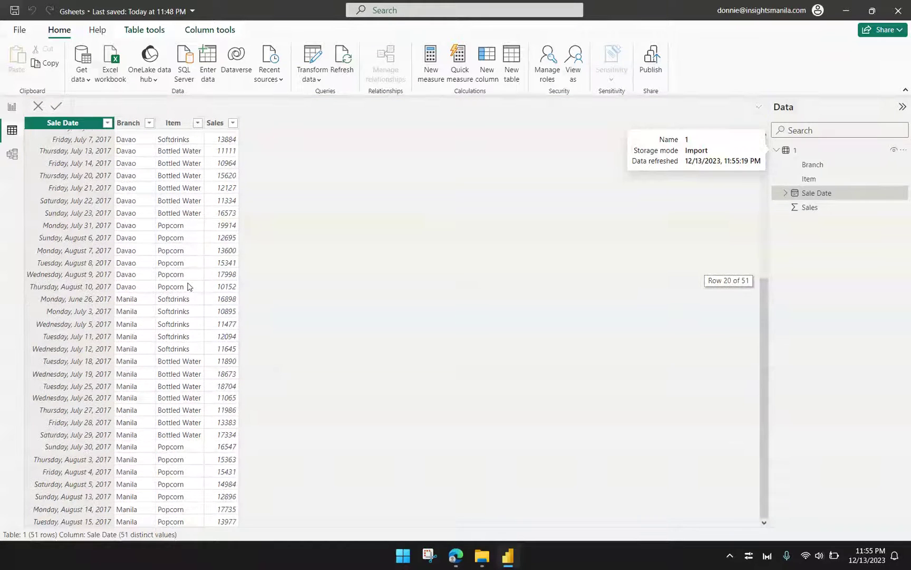
{"action": "scroll", "coordinate": [189, 286], "scroll_direction": "up", "scroll_amount": 6}
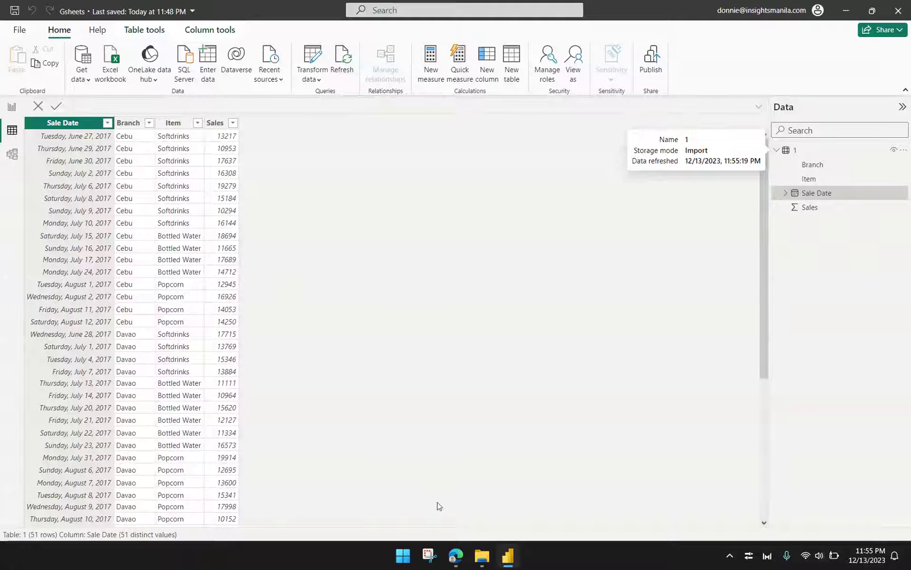
- Review the Sales Data sheet from row 1, then minimize the browser
{"action": "mouse_move", "coordinate": [456, 555]}
{"action": "left_click", "coordinate": [398, 498]}
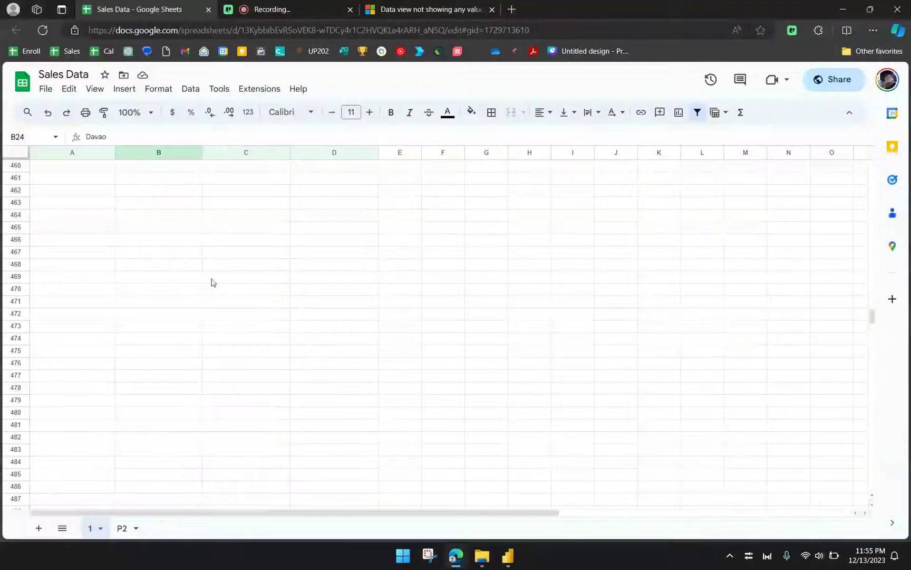
{"action": "scroll", "coordinate": [208, 279], "scroll_direction": "up", "scroll_amount": 5}
{"action": "scroll", "coordinate": [204, 279], "scroll_direction": "up", "scroll_amount": 10}
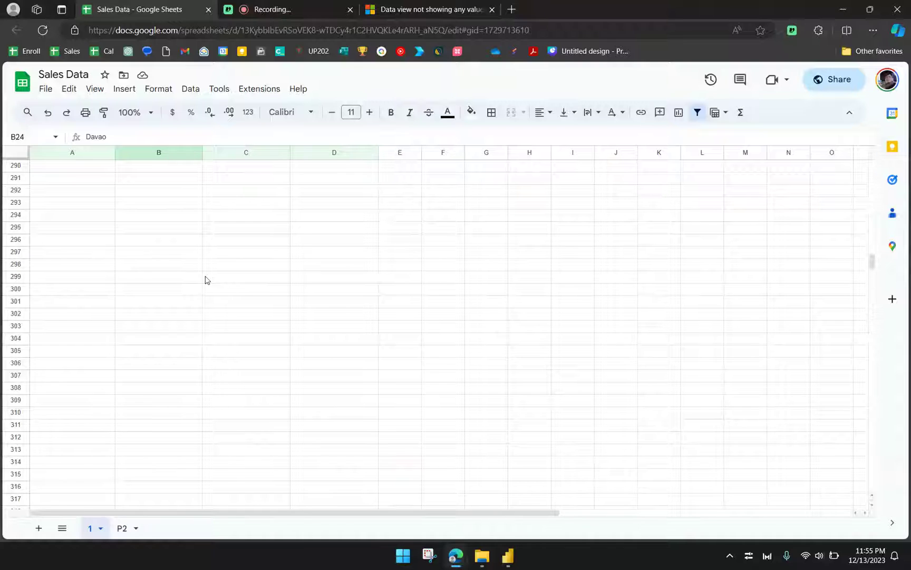
{"action": "left_click_drag", "start_coordinate": [872, 249], "coordinate": [882, 193]}
{"action": "scroll", "coordinate": [464, 193], "scroll_direction": "up", "scroll_amount": 20}
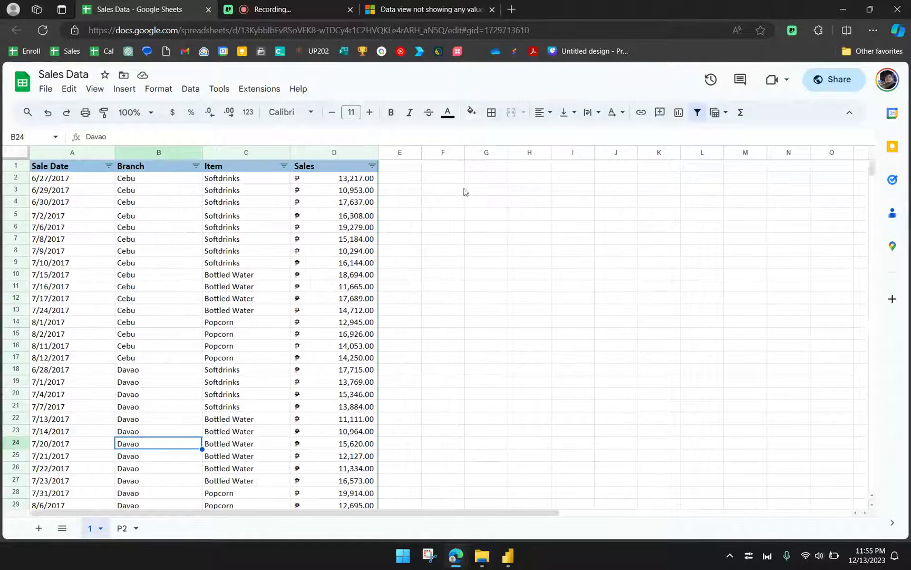
{"action": "left_click", "coordinate": [844, 11]}
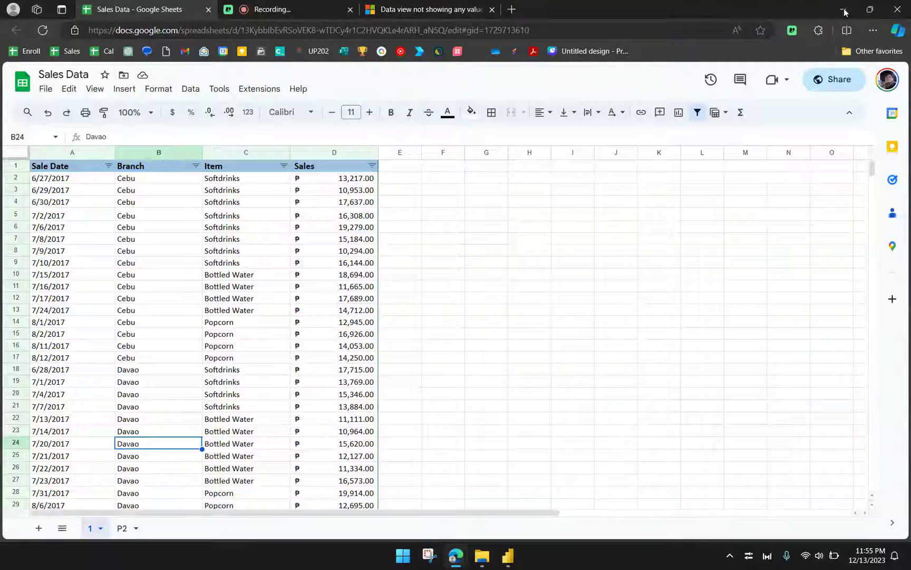